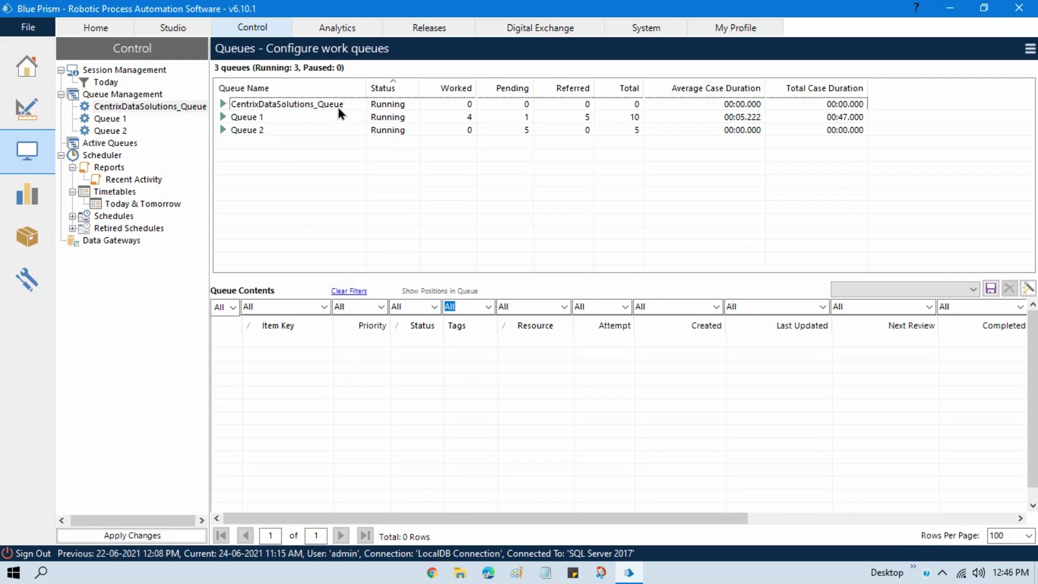
- Try to delete Queue 2 from the Workflow work queues in the system settings
click(262, 135)
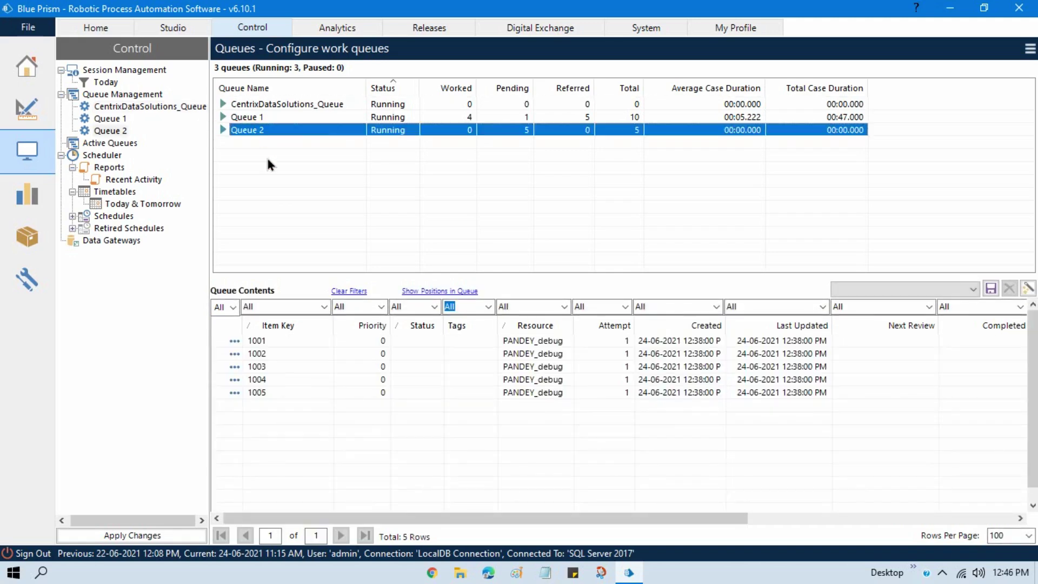
click(660, 31)
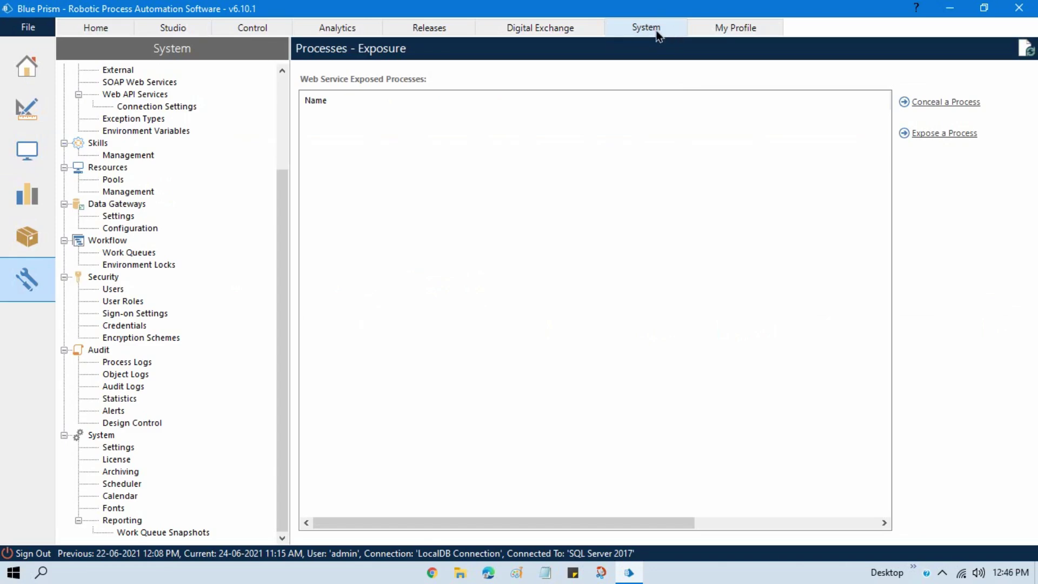
click(137, 252)
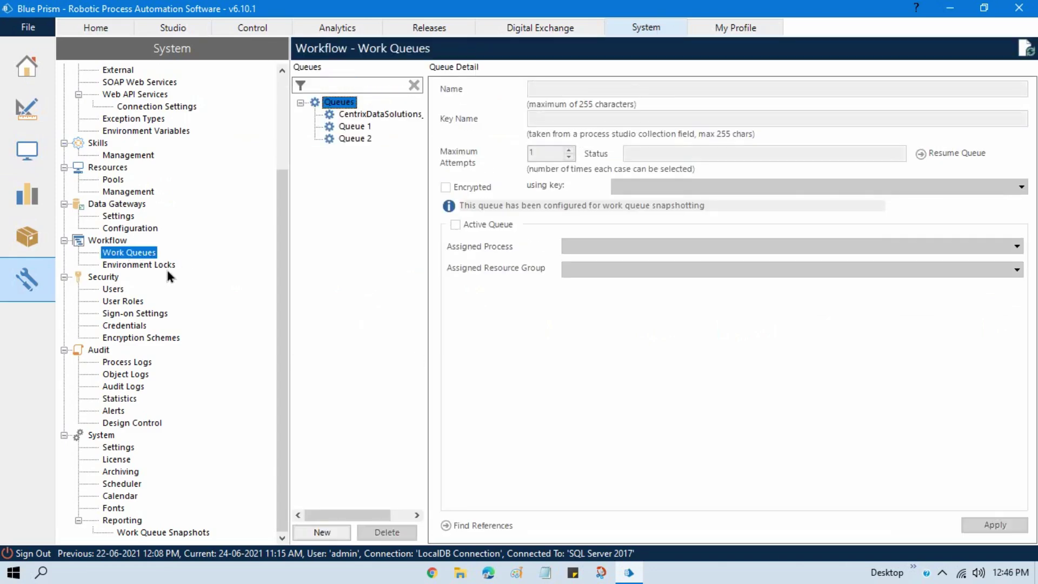
click(354, 139)
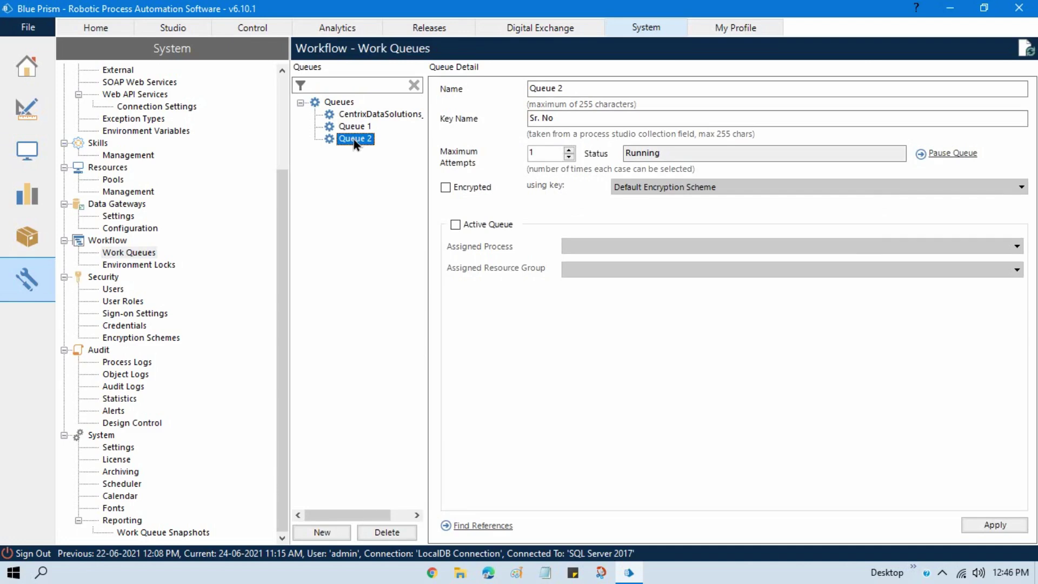
click(386, 532)
click(463, 298)
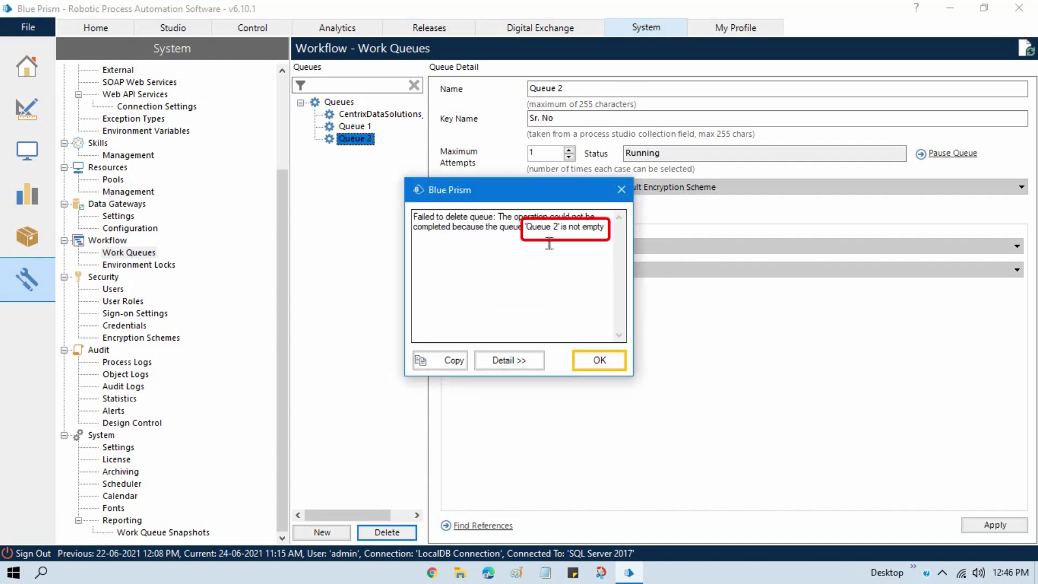
click(611, 358)
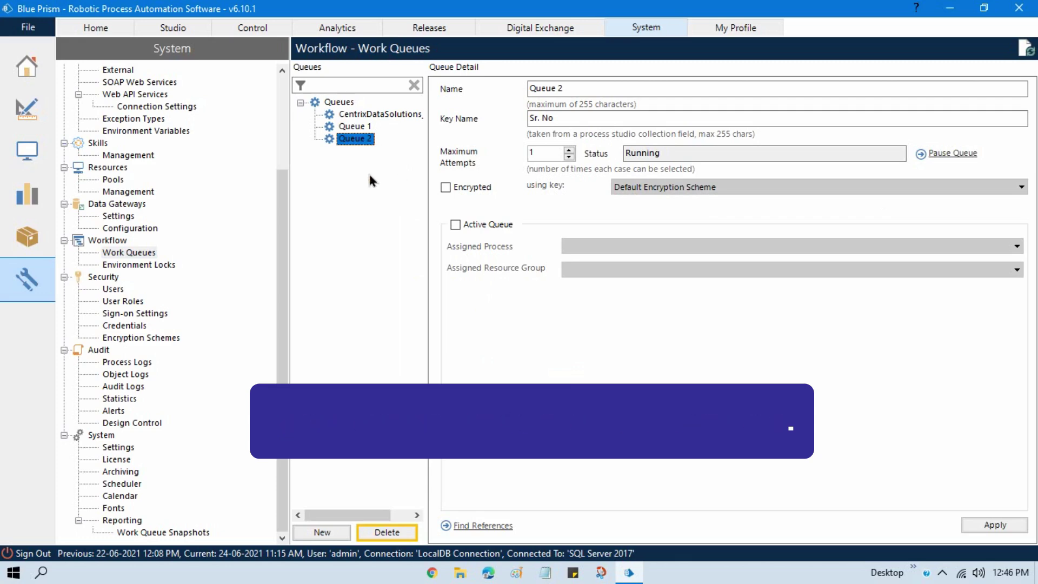
- Open Queue 2's contents in Queue Management and check the actions available for all its pending items
click(266, 29)
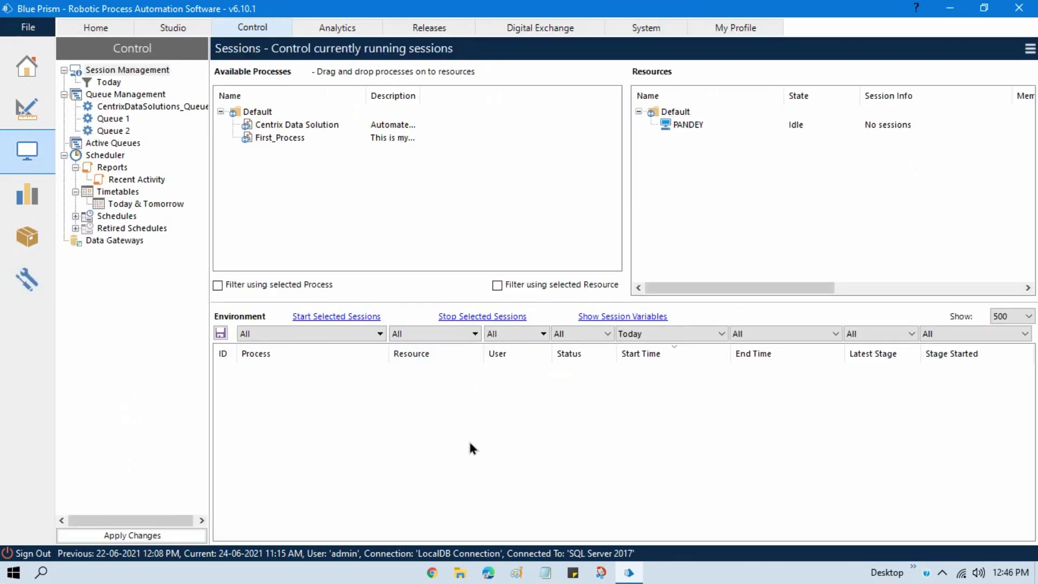
click(135, 95)
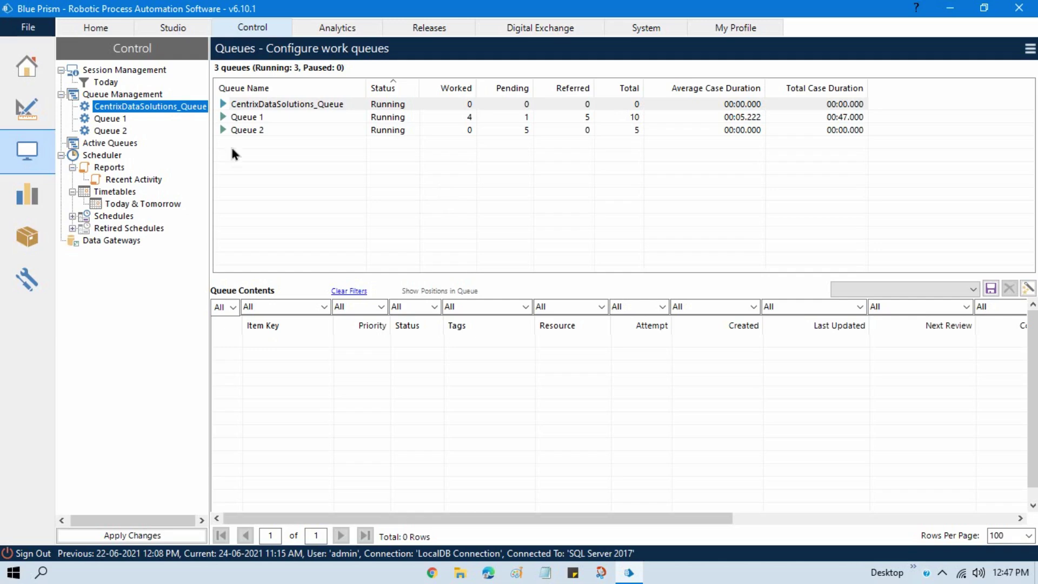
click(249, 132)
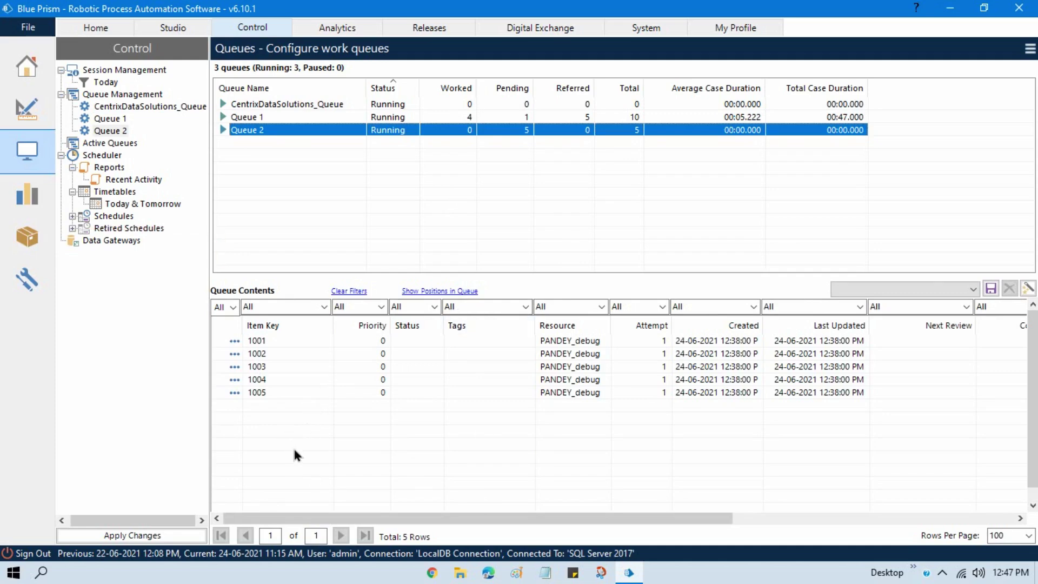
drag(261, 405, 339, 313)
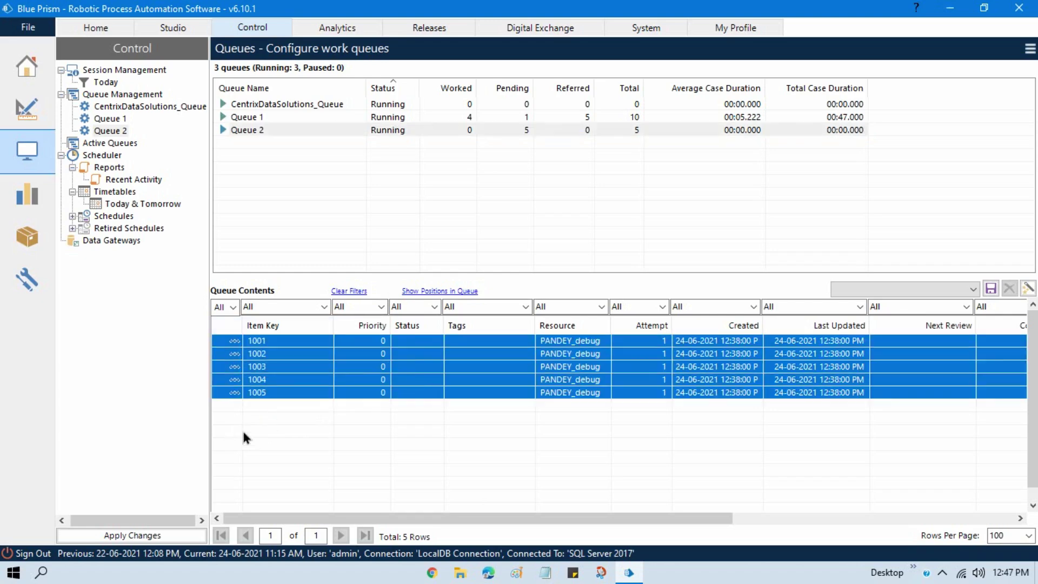
right_click(318, 384)
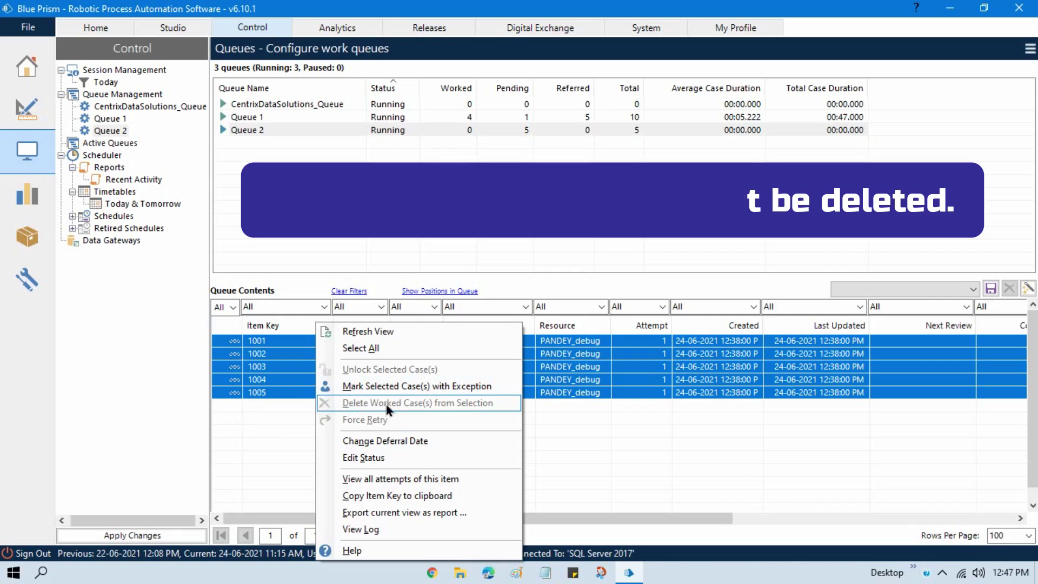
click(619, 444)
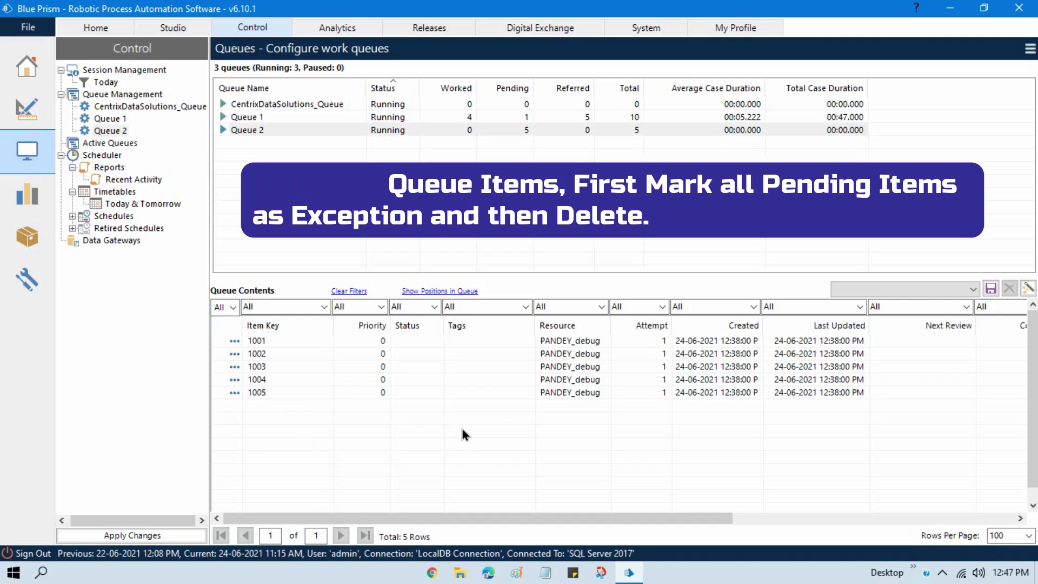
- Mark all Queue 2 items with an exception, giving "Excep" as the reason
key(ctrl+a)
right_click(368, 378)
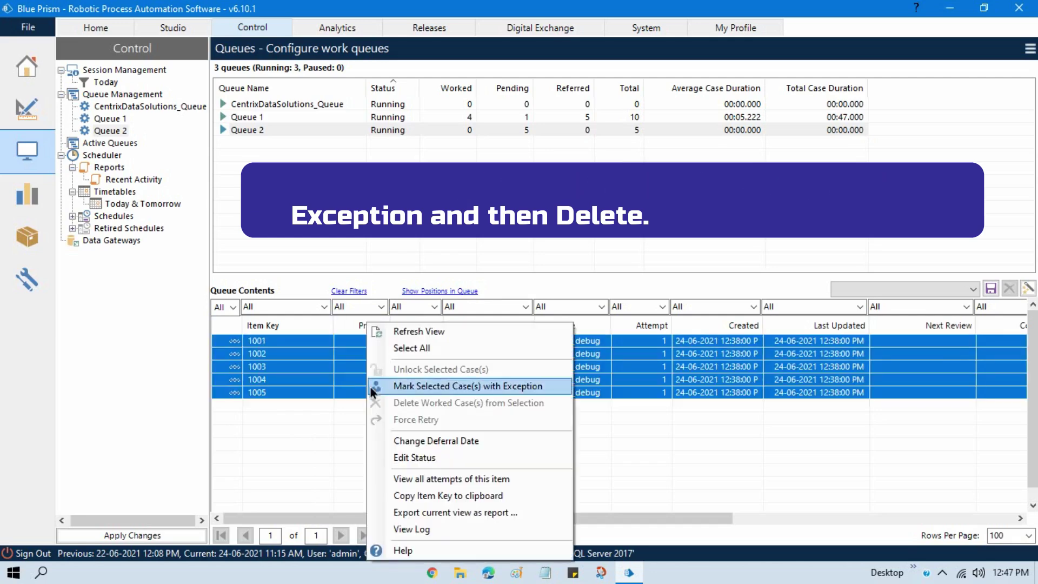
click(456, 384)
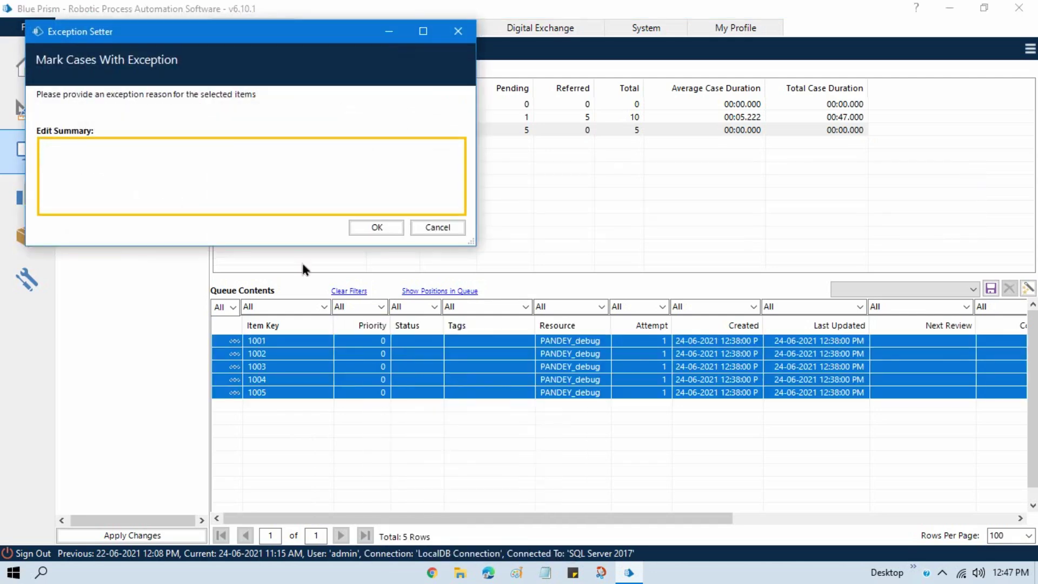
drag(147, 31, 215, 39)
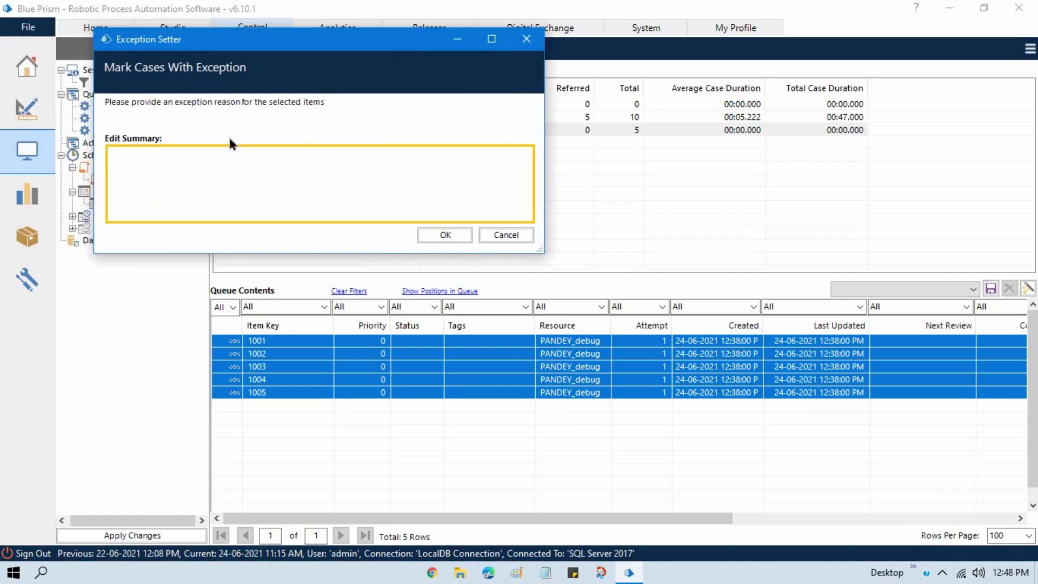
text(Excep)
click(453, 235)
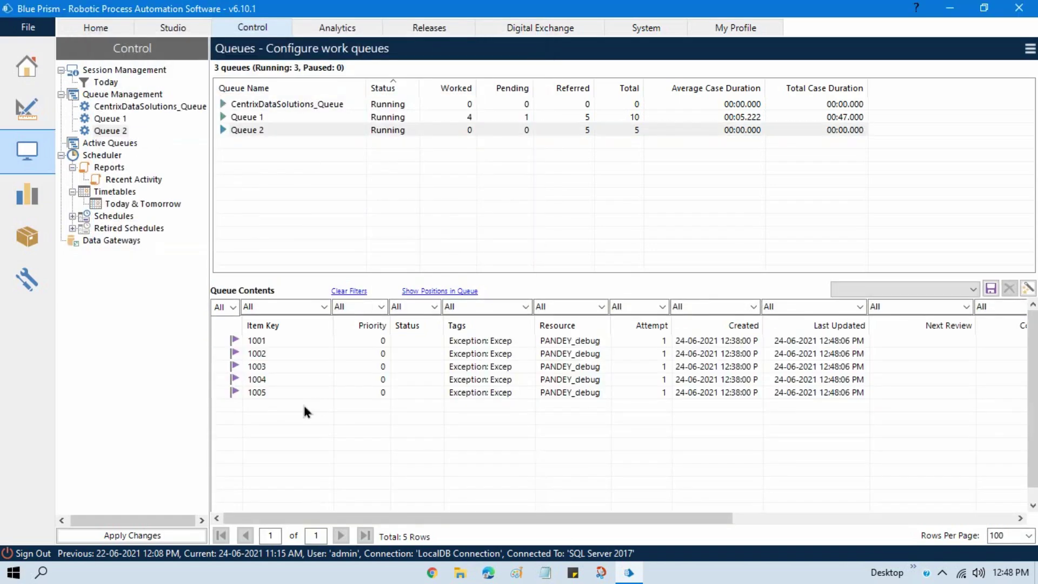
- Delete all the exception-marked items from Queue 2 and refresh the queue view
drag(287, 422, 285, 341)
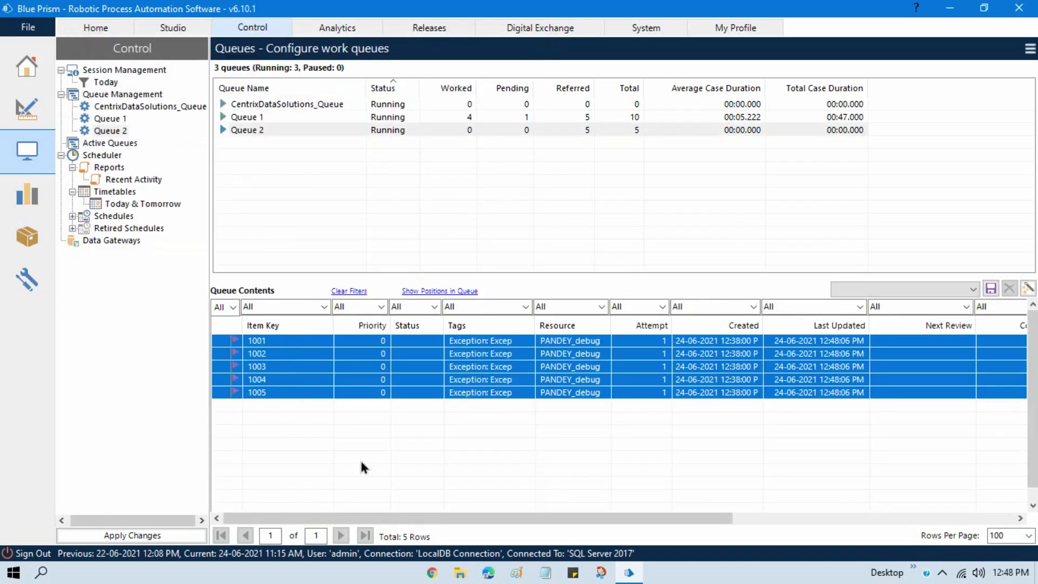
click(331, 437)
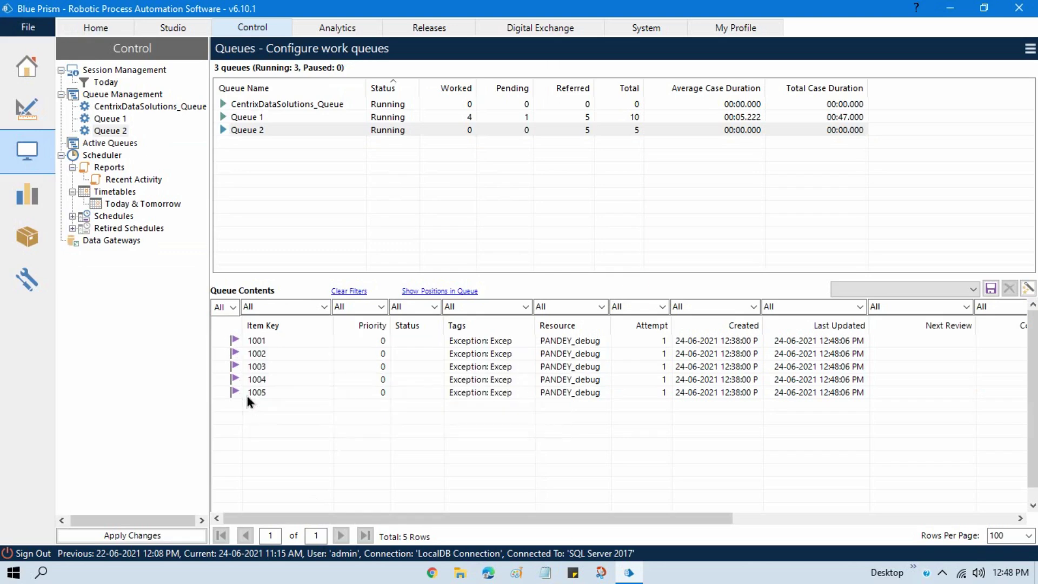
drag(290, 421, 311, 342)
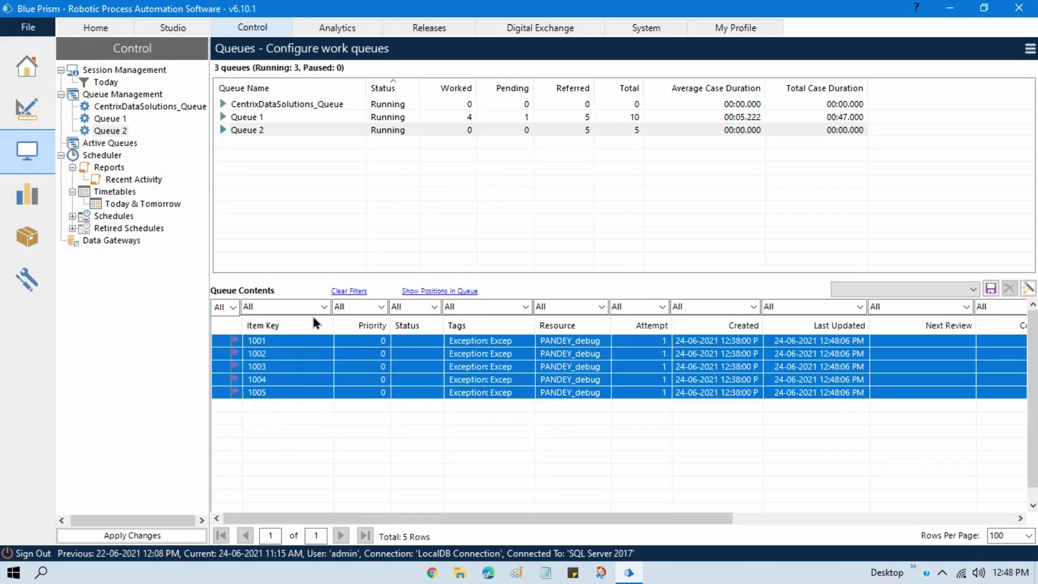
right_click(314, 373)
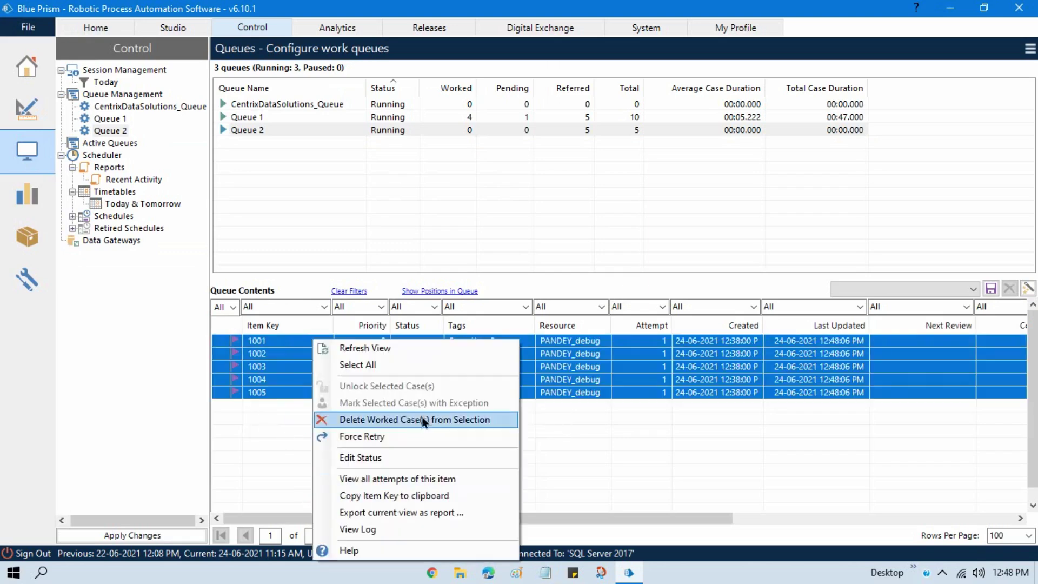
click(402, 420)
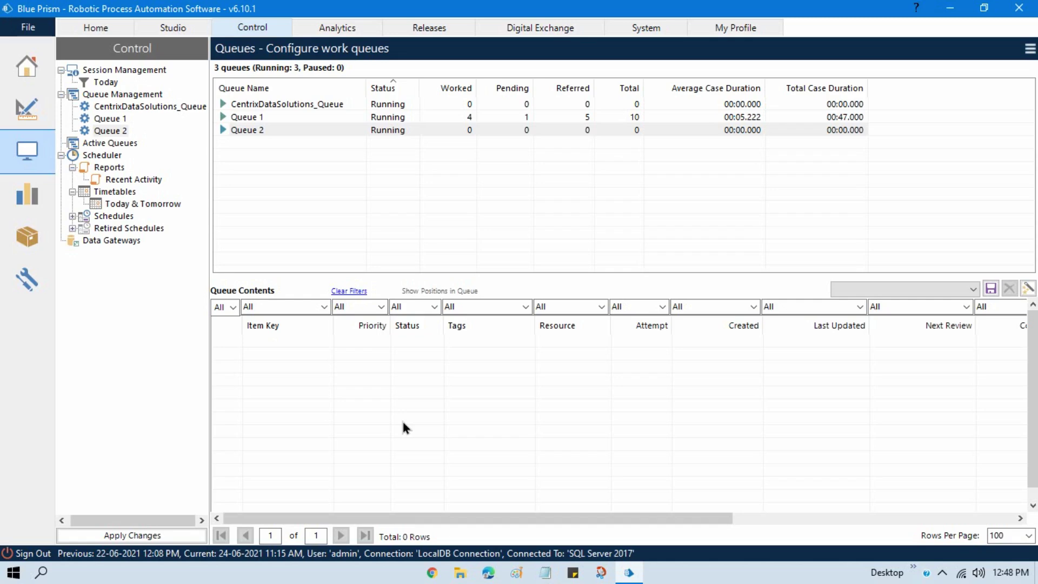
click(465, 130)
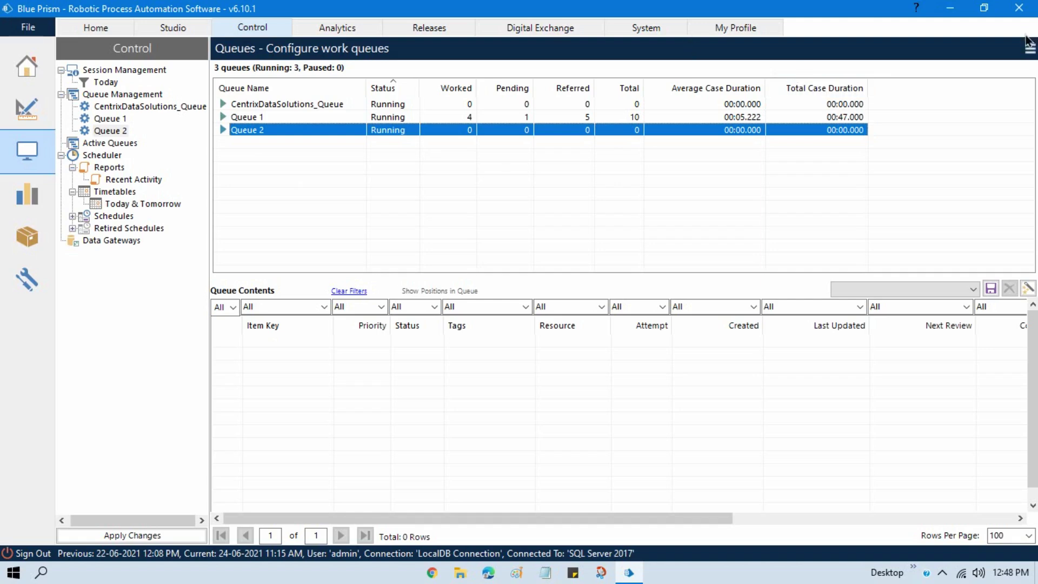
click(1029, 48)
click(1026, 70)
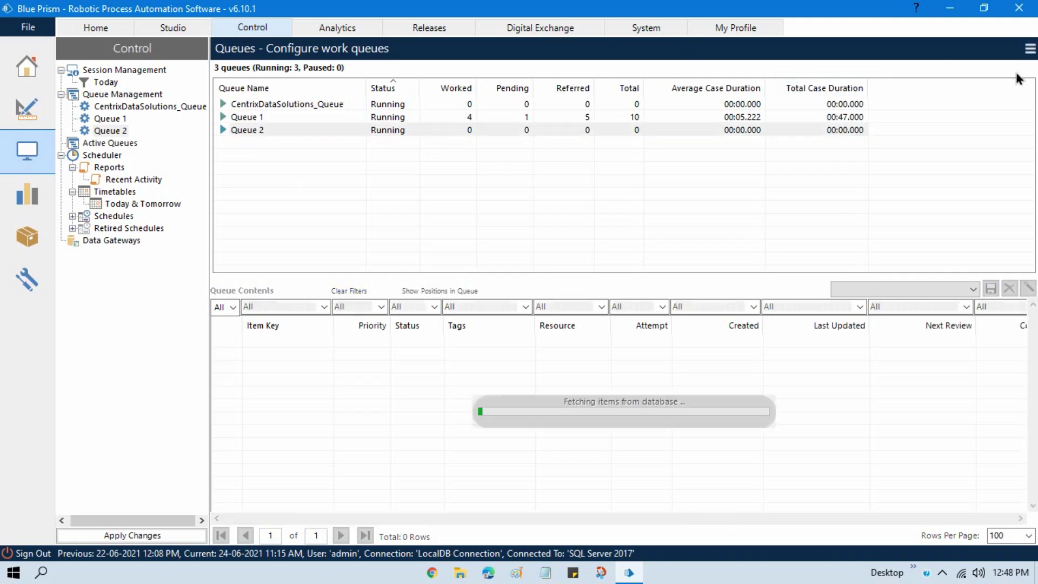
- Try to delete the emptied Queue 2 from the Workflow work queues
click(653, 28)
click(137, 252)
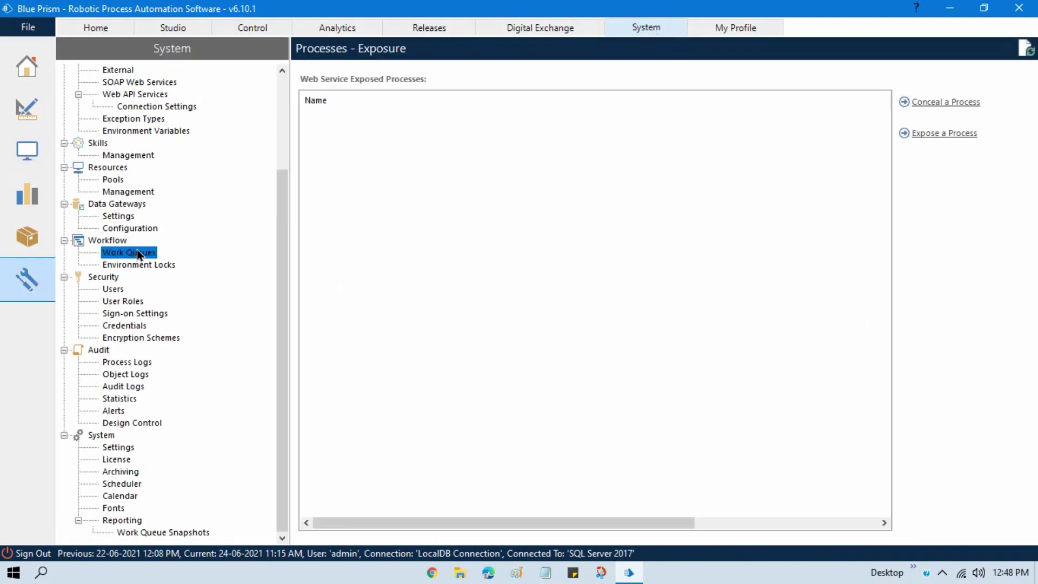
click(356, 140)
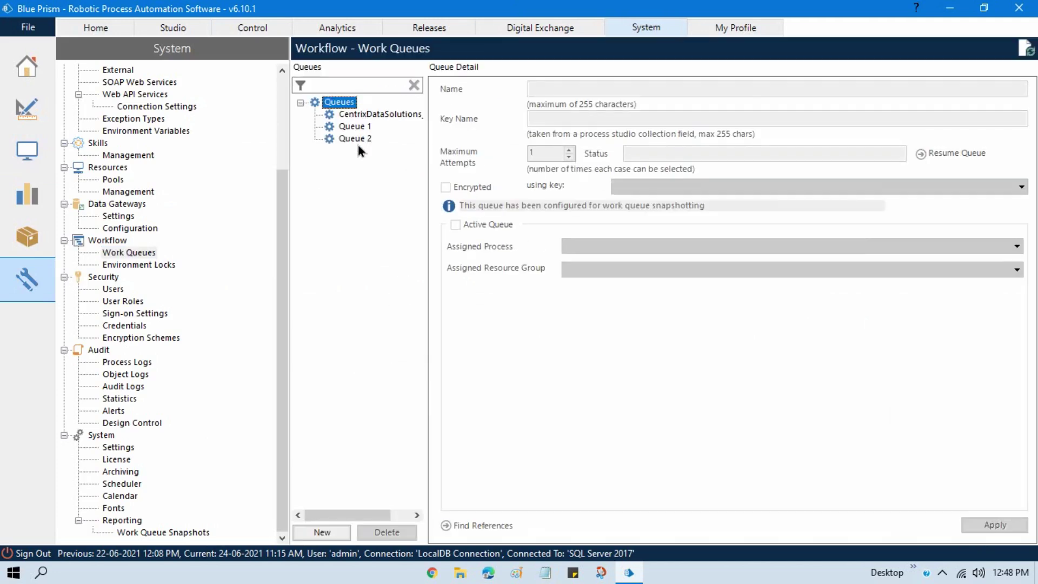
click(390, 533)
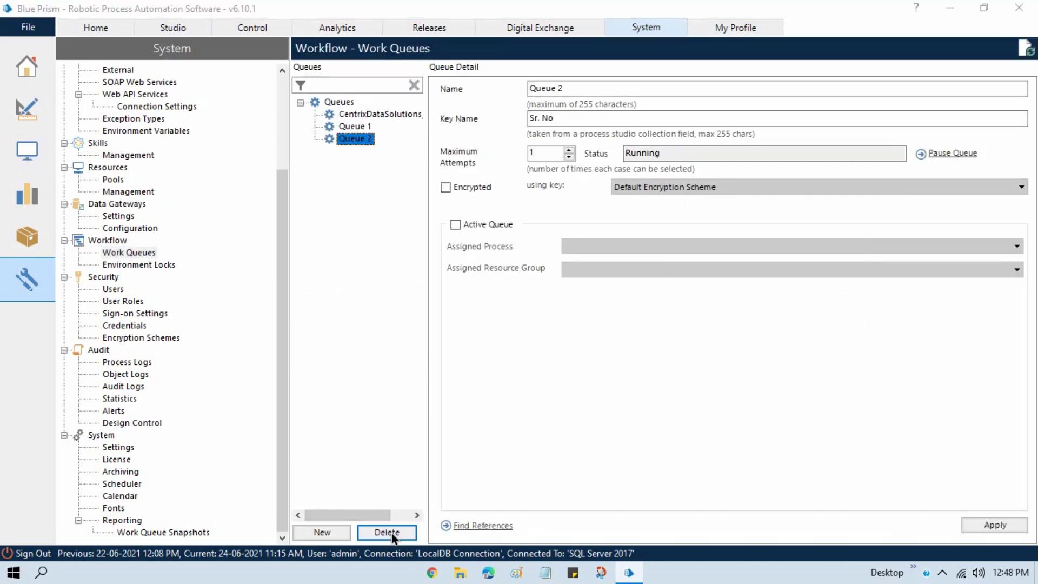
click(462, 298)
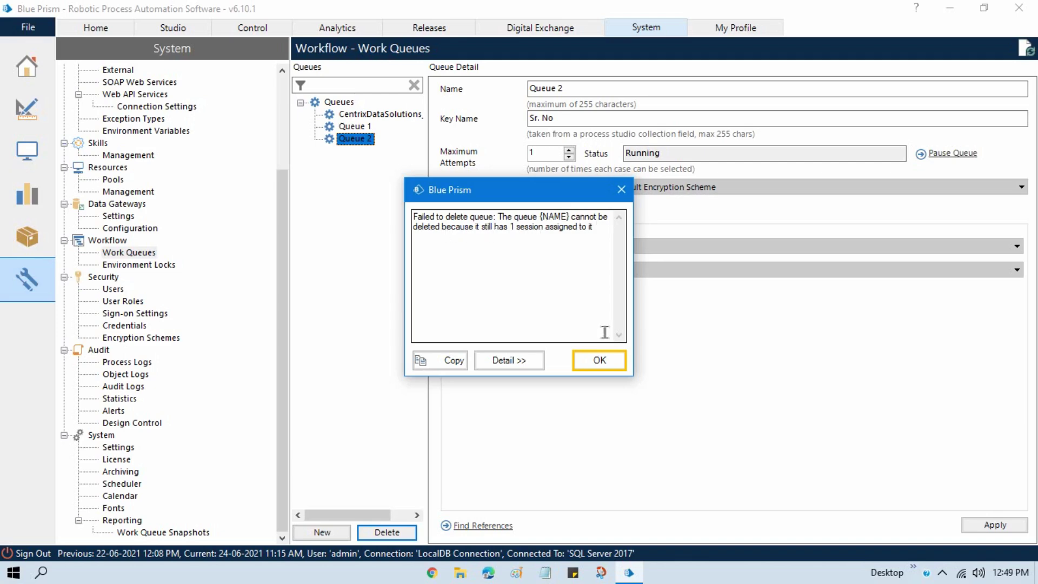
click(600, 362)
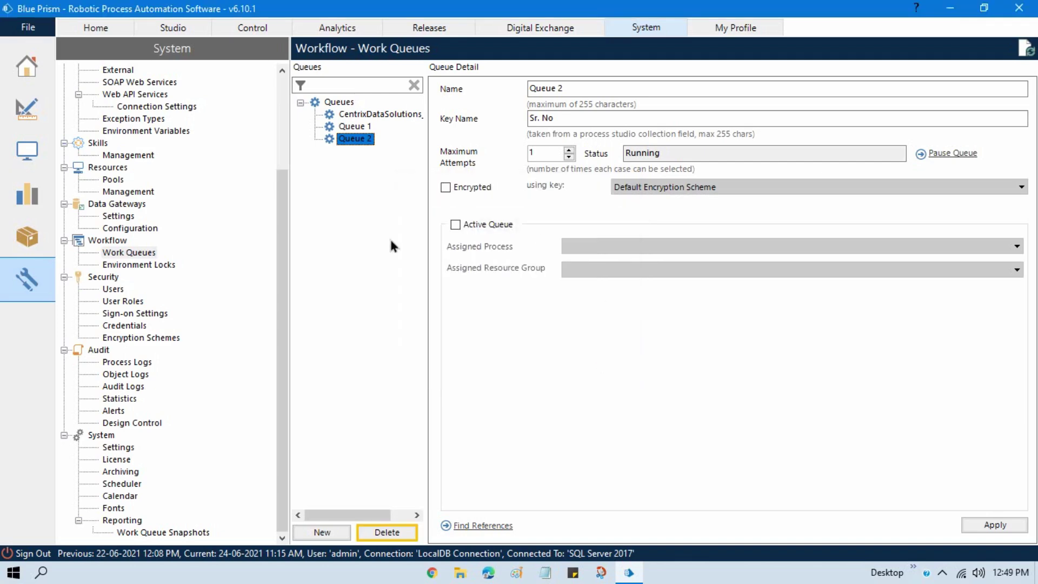
- List the sessions of all dates in Session Management by setting the Start Time filter to All
click(248, 30)
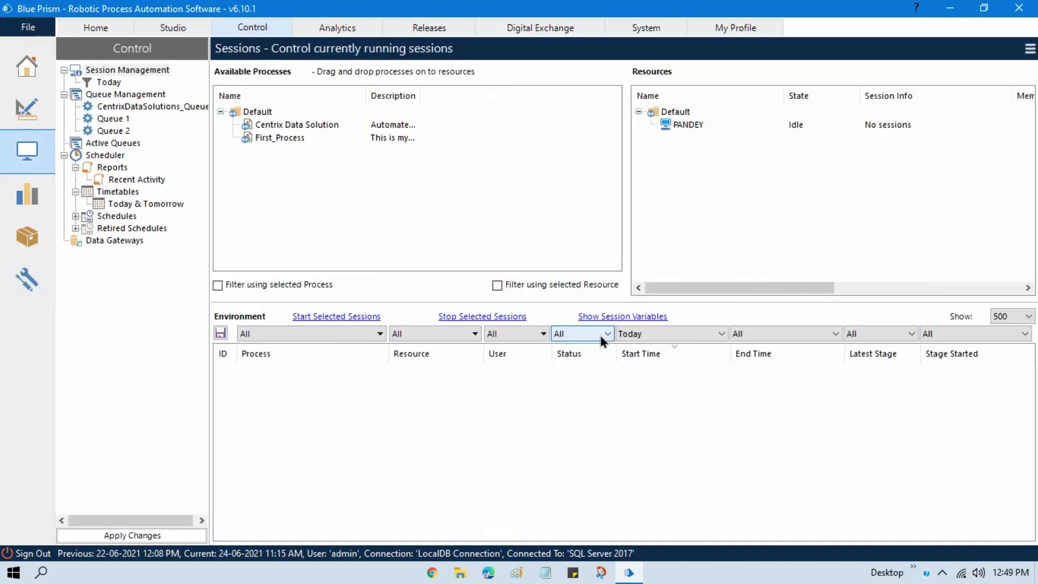
click(634, 334)
click(659, 338)
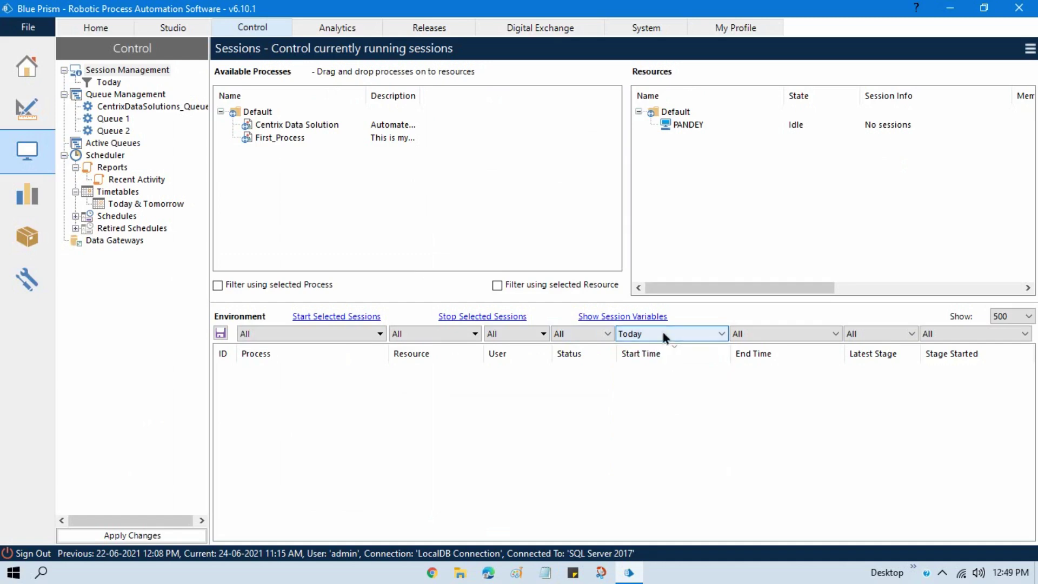
click(665, 338)
click(666, 350)
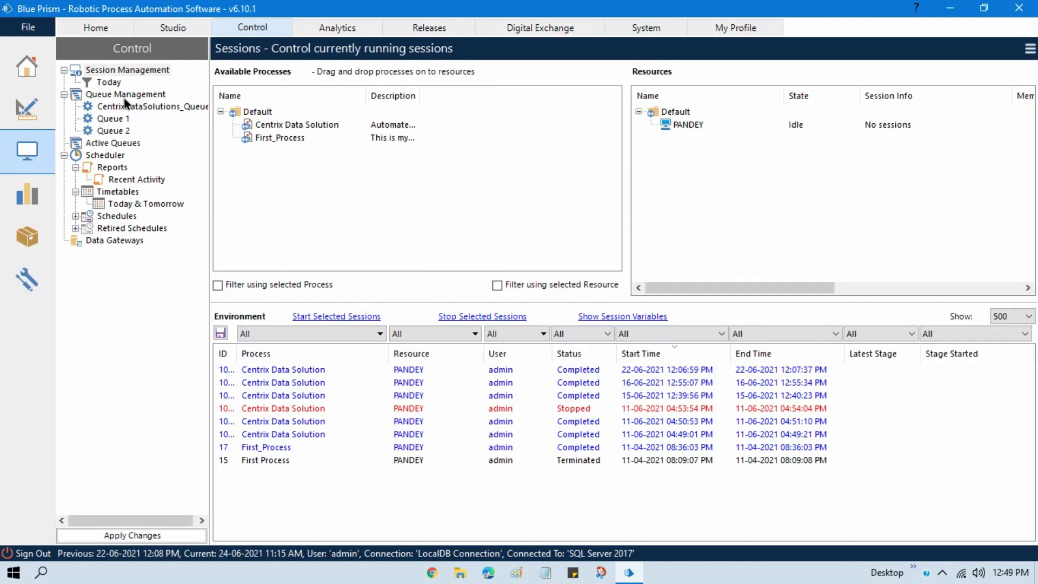
- Try to delete Queue 1 from the Workflow work queues while it still holds items
click(647, 31)
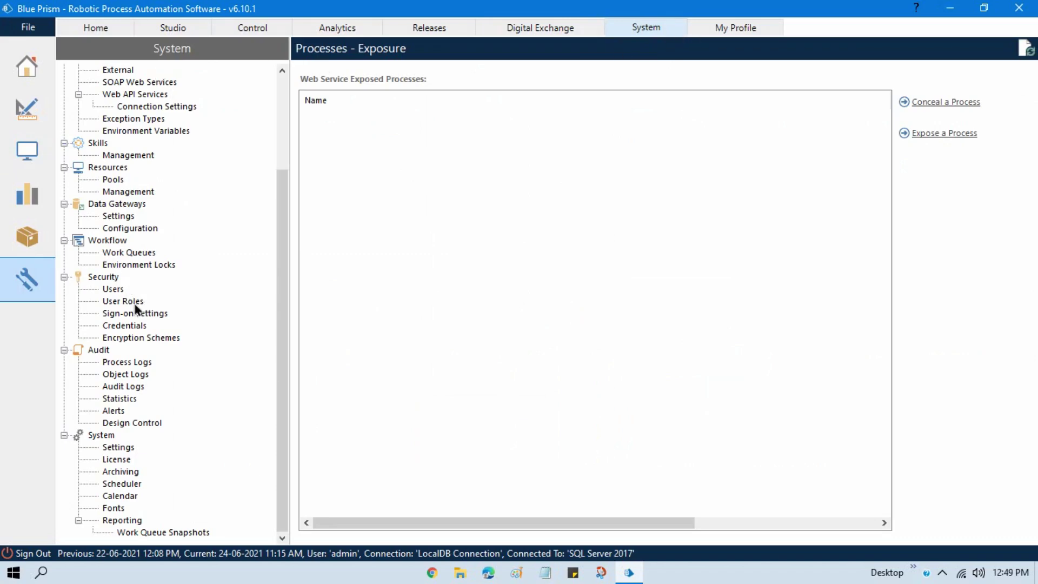
click(142, 253)
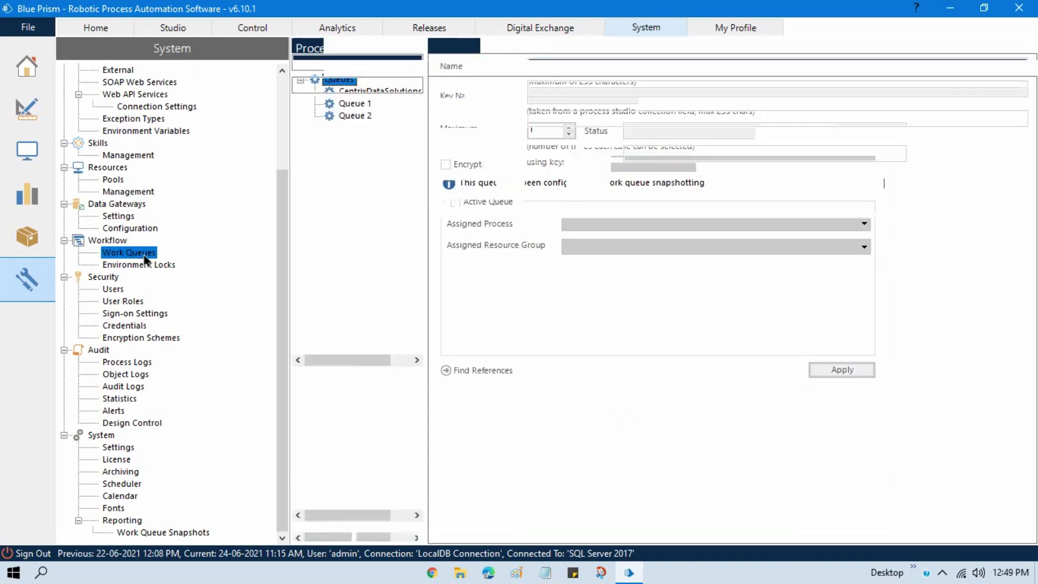
click(349, 138)
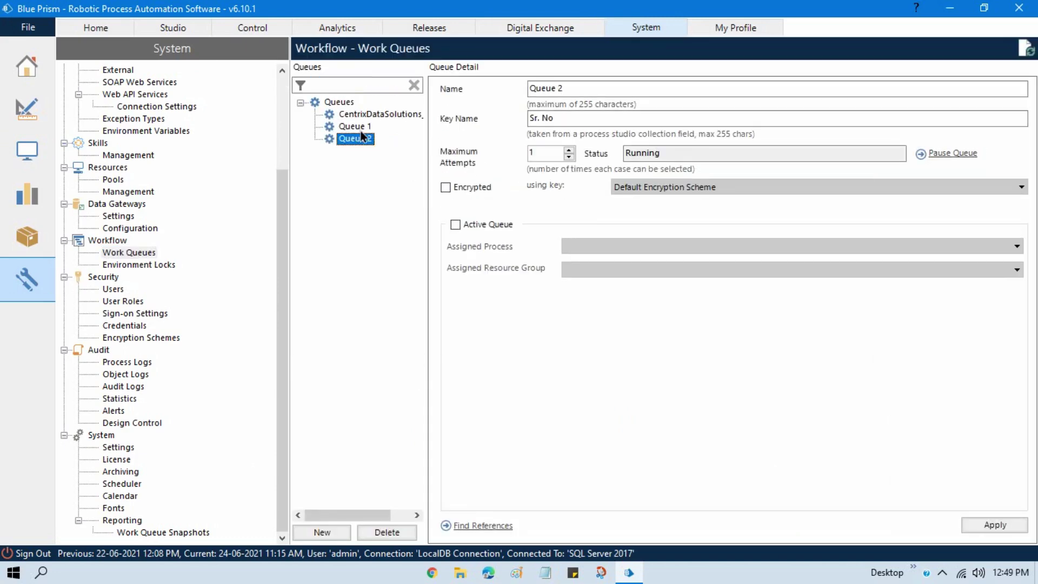
click(361, 129)
click(361, 141)
click(360, 127)
click(396, 533)
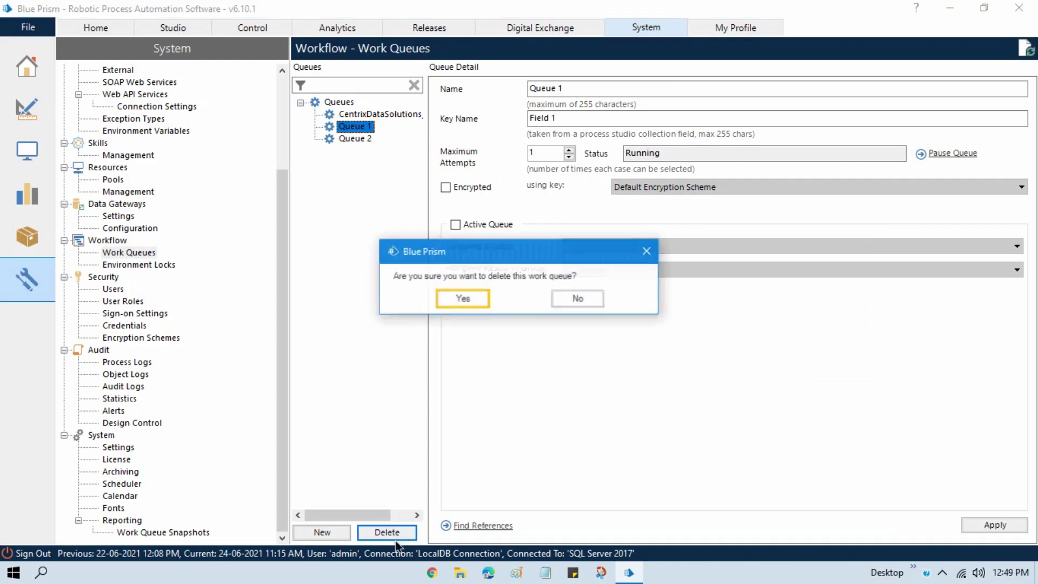
click(470, 297)
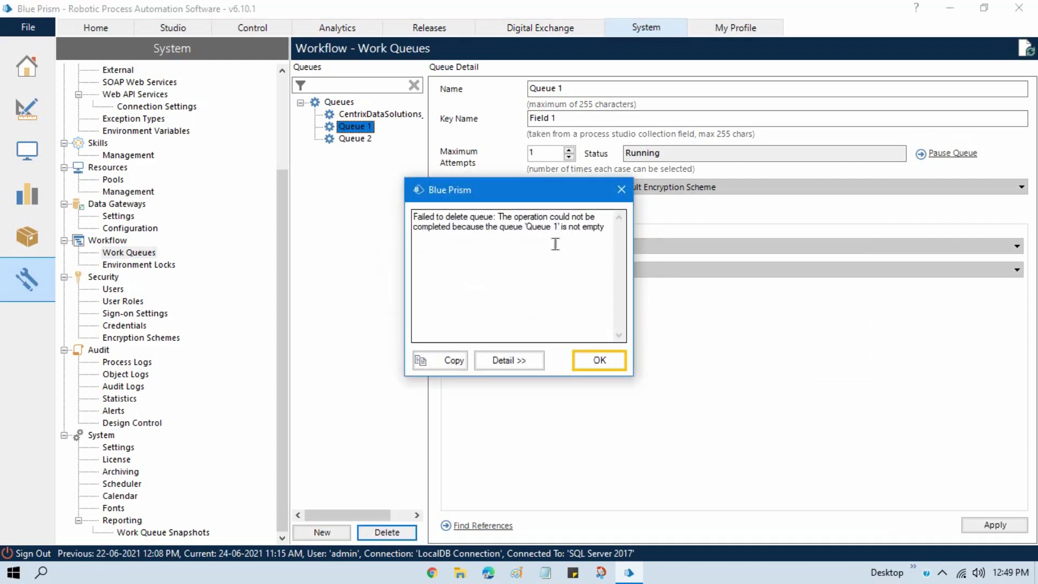
click(599, 360)
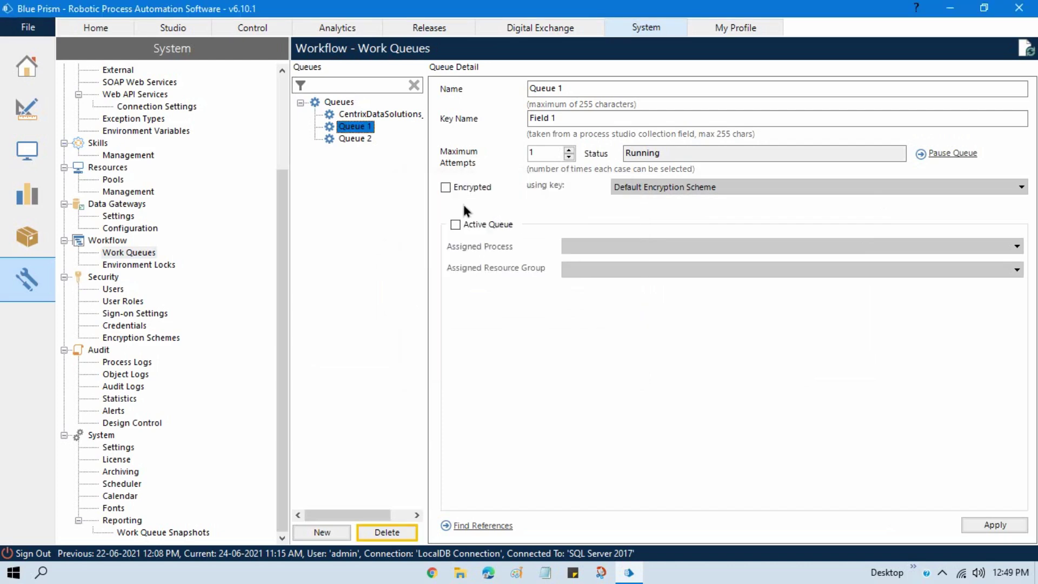
- Delete the completed and exception-flagged worked cases from Queue 1 in Queue Management and refresh the queue view
click(251, 30)
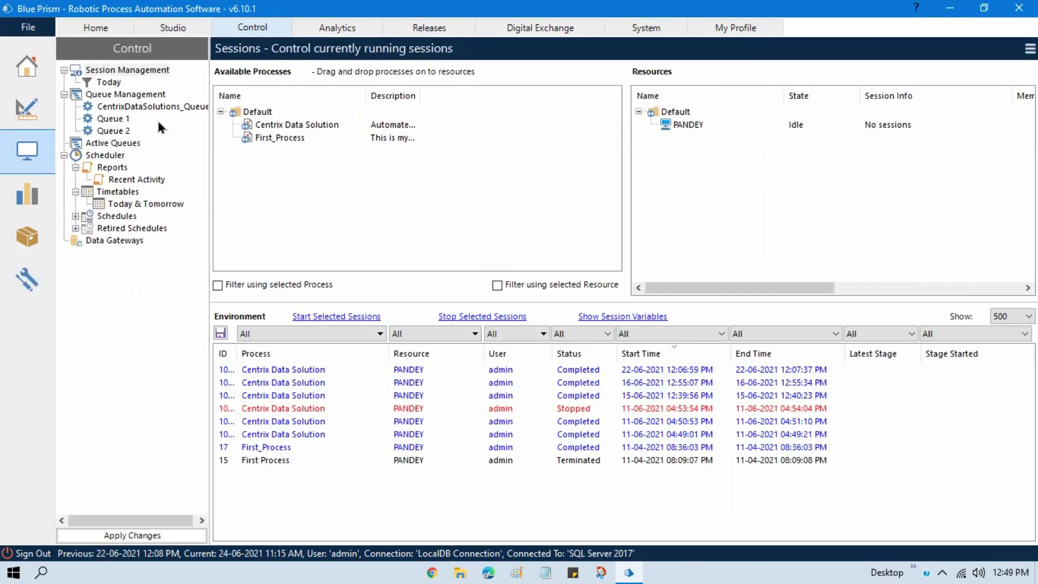
click(121, 118)
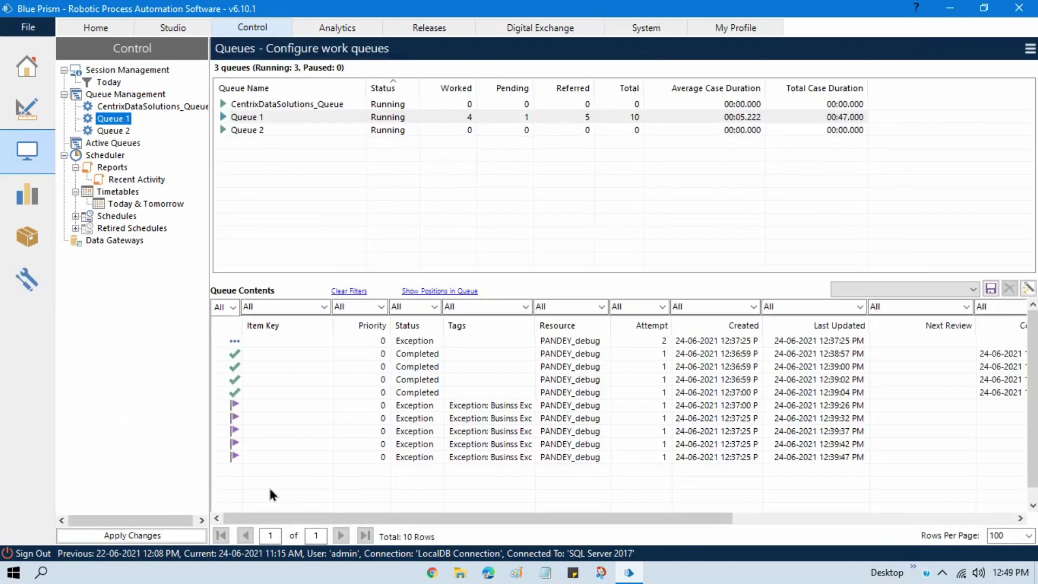
drag(274, 486, 287, 349)
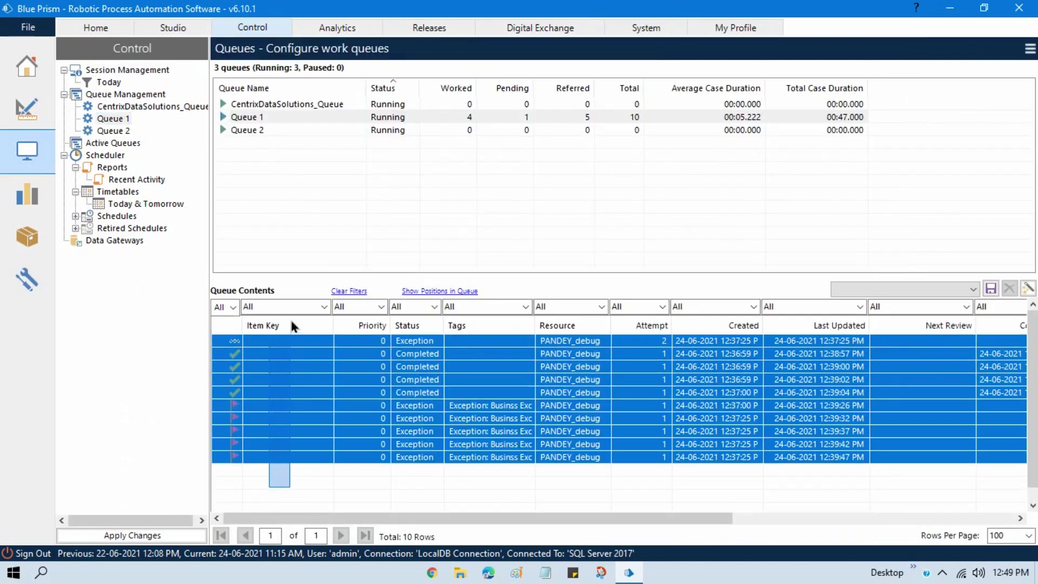
click(284, 492)
drag(264, 485, 270, 412)
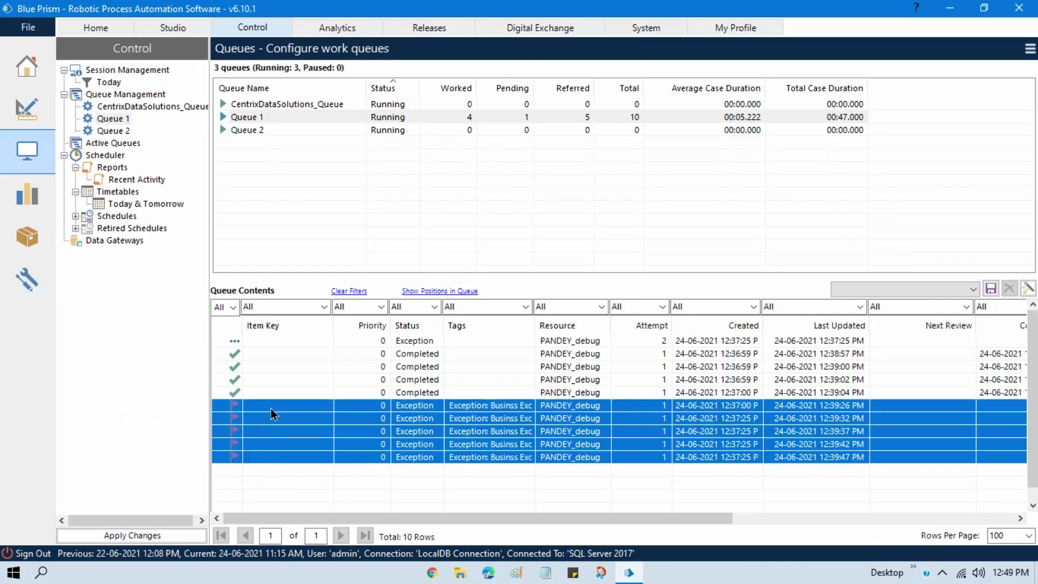
click(297, 482)
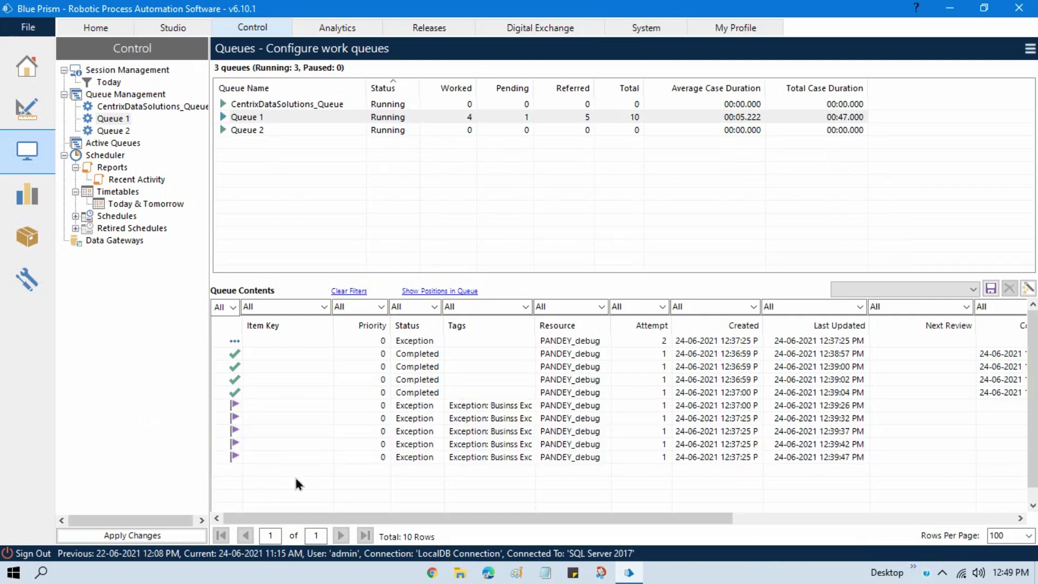
drag(296, 487, 275, 358)
right_click(275, 358)
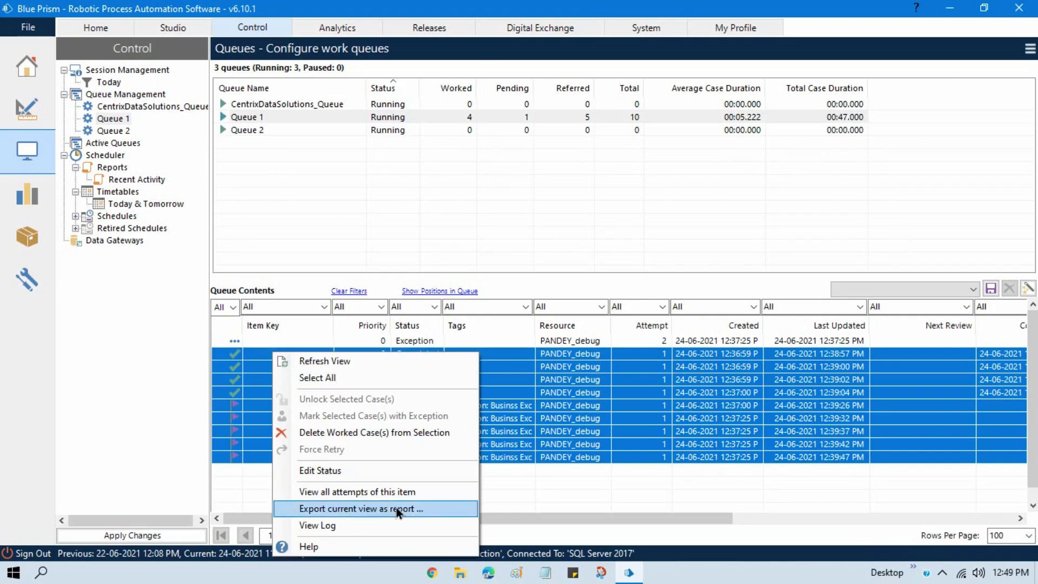
click(357, 430)
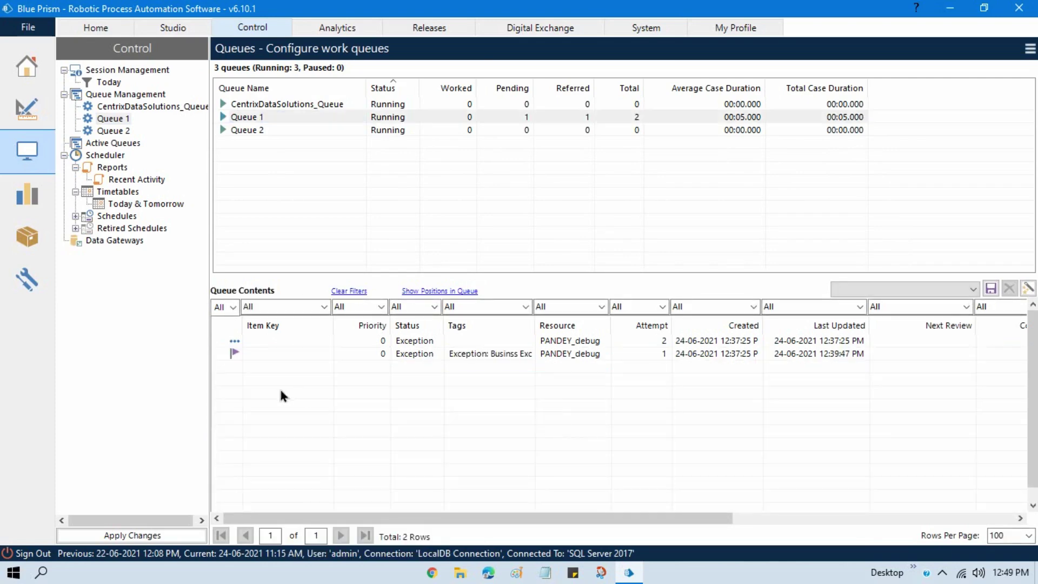
click(1030, 50)
click(1015, 72)
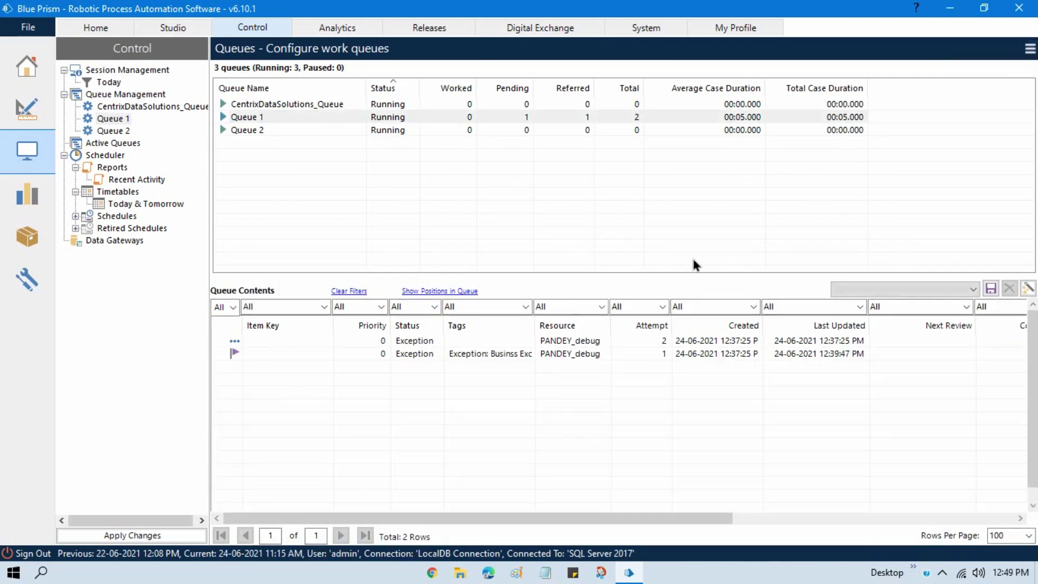
- Mark the remaining pending item in Queue 1 with an exception, giving "x" as the reason
right_click(236, 344)
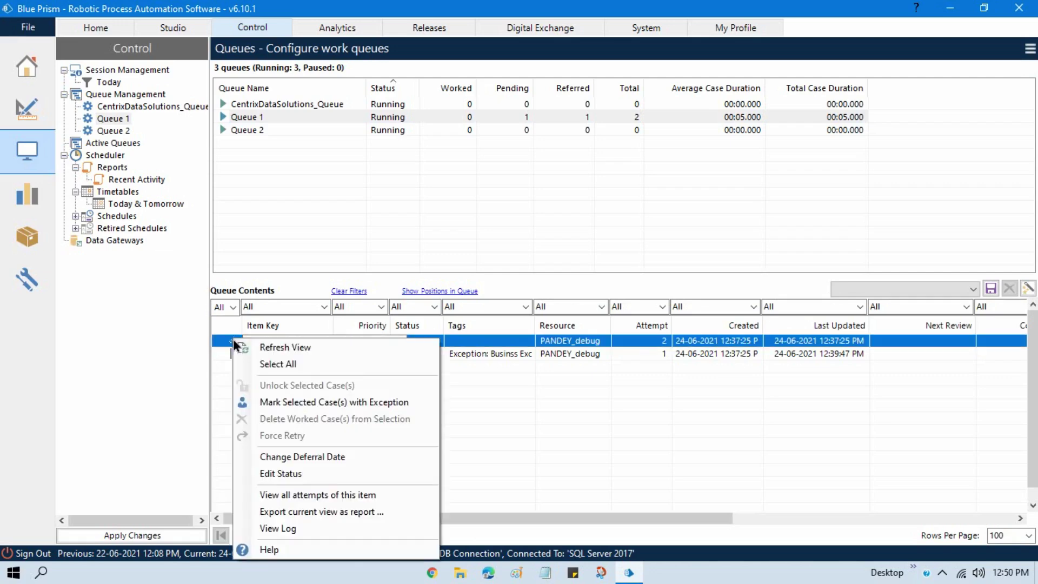
click(344, 404)
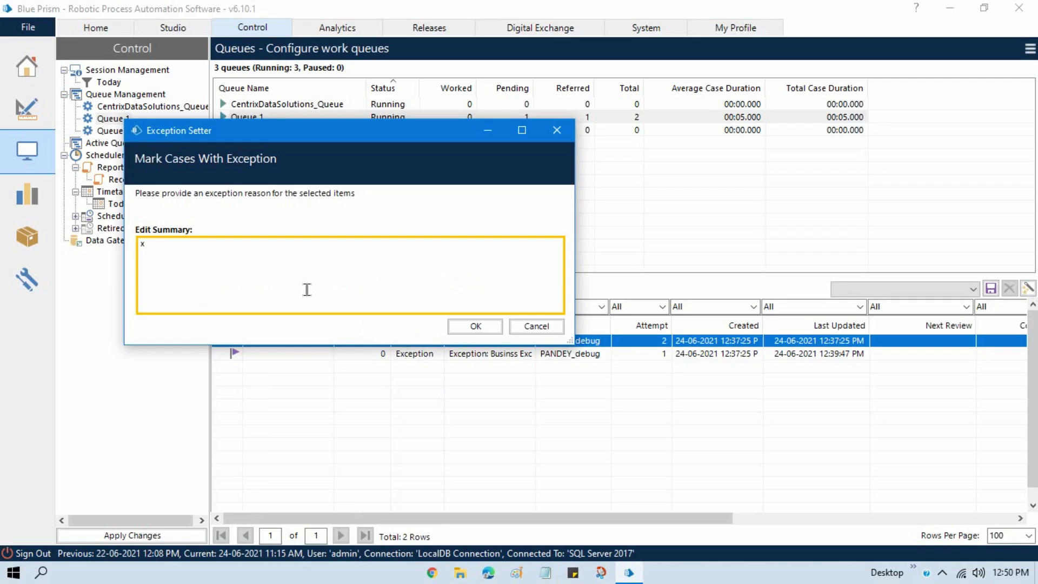
click(476, 325)
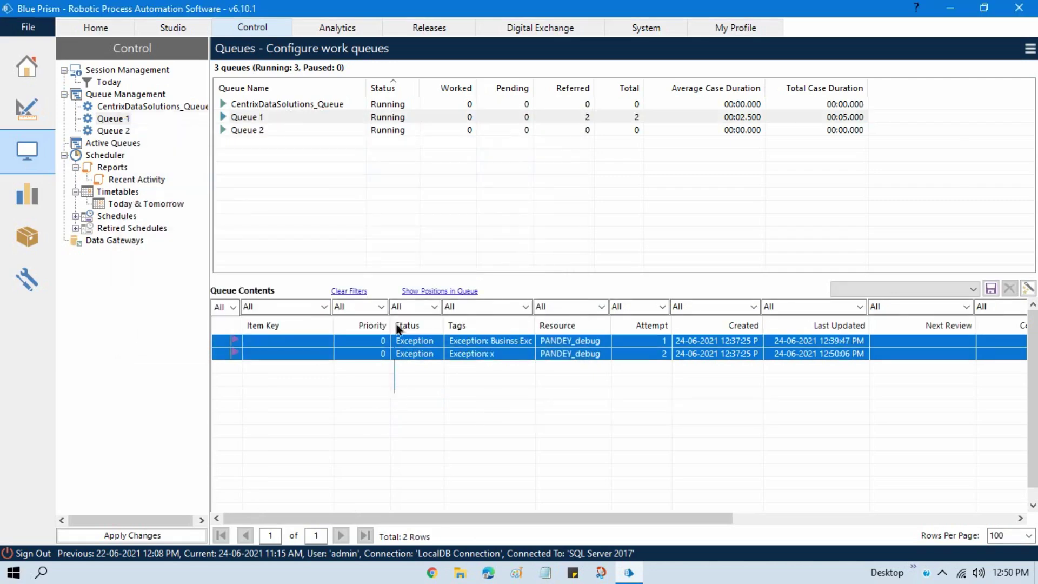
- Delete the remaining exception items from Queue 1 and refresh the queue view
right_click(404, 351)
click(463, 433)
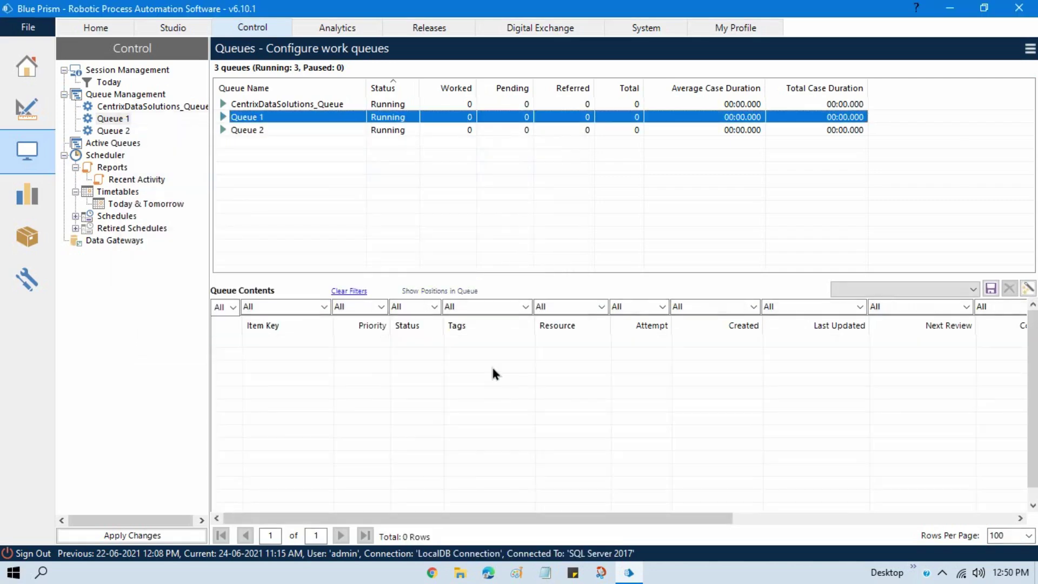
click(1030, 48)
click(1020, 76)
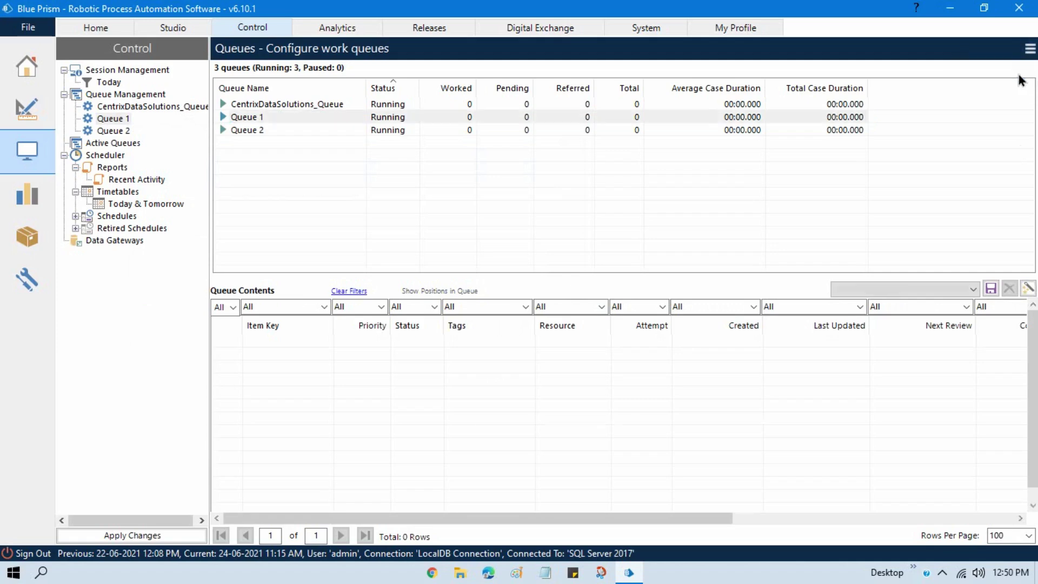
click(1029, 48)
click(999, 69)
- Delete the emptied Queue 1 from the Workflow work queues
click(648, 30)
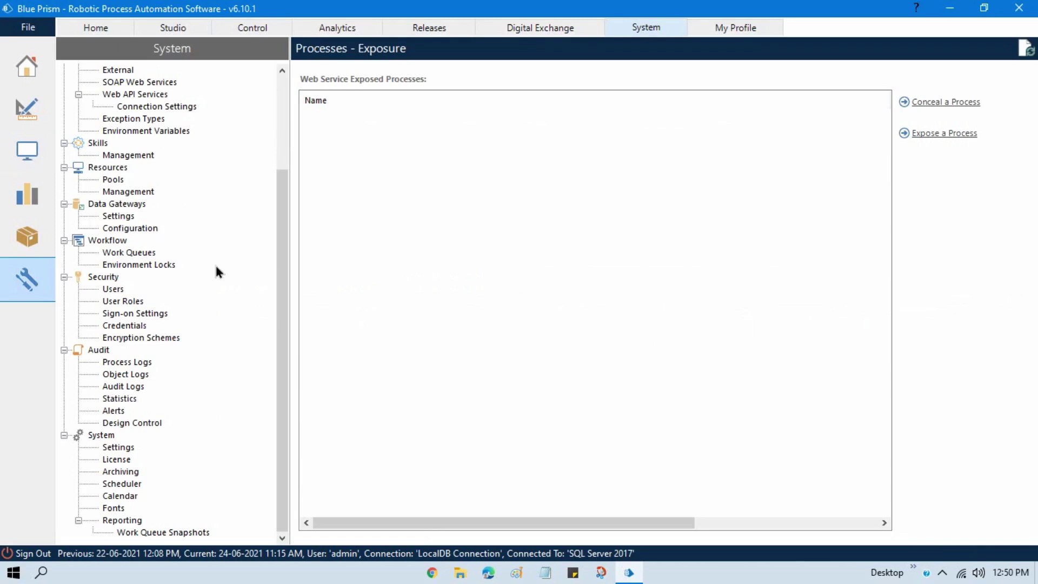
click(138, 253)
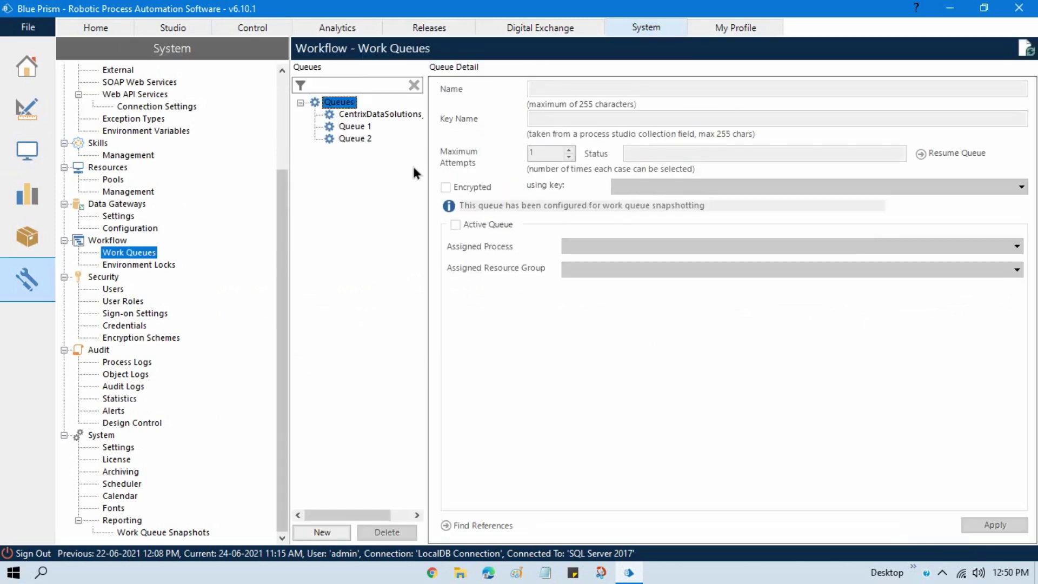
click(361, 141)
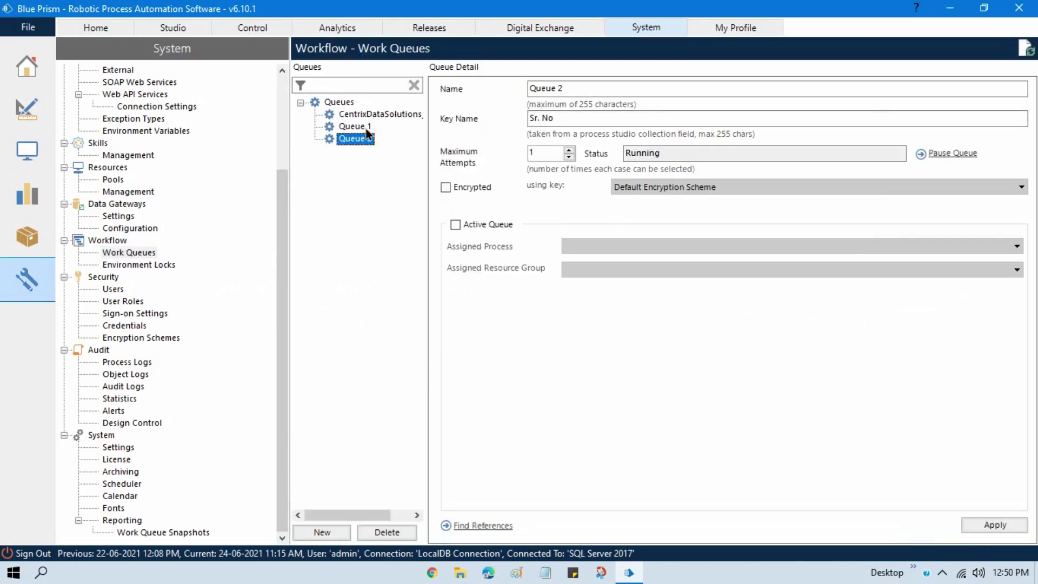
click(363, 127)
click(390, 531)
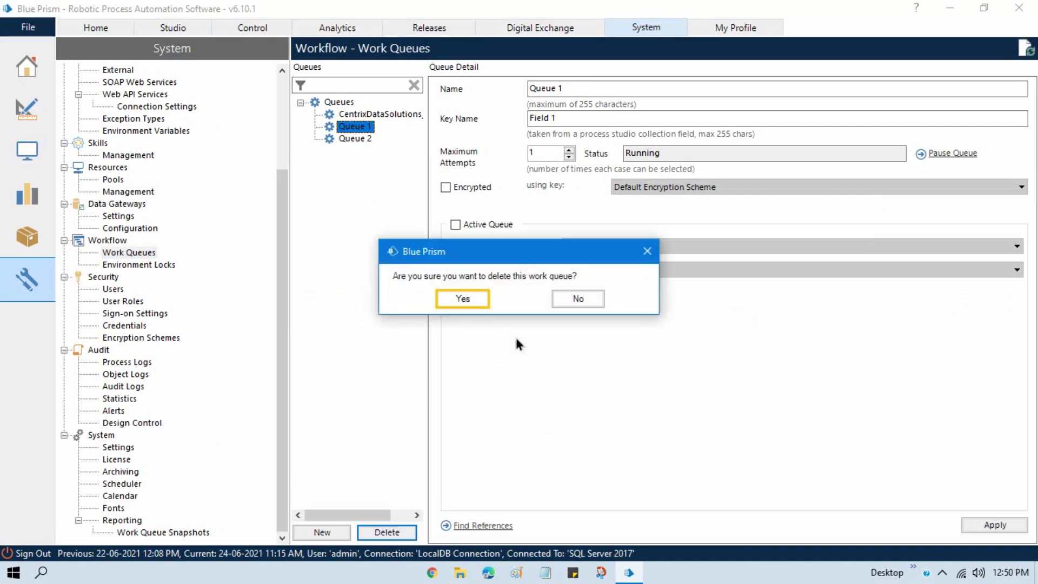
click(471, 299)
click(372, 207)
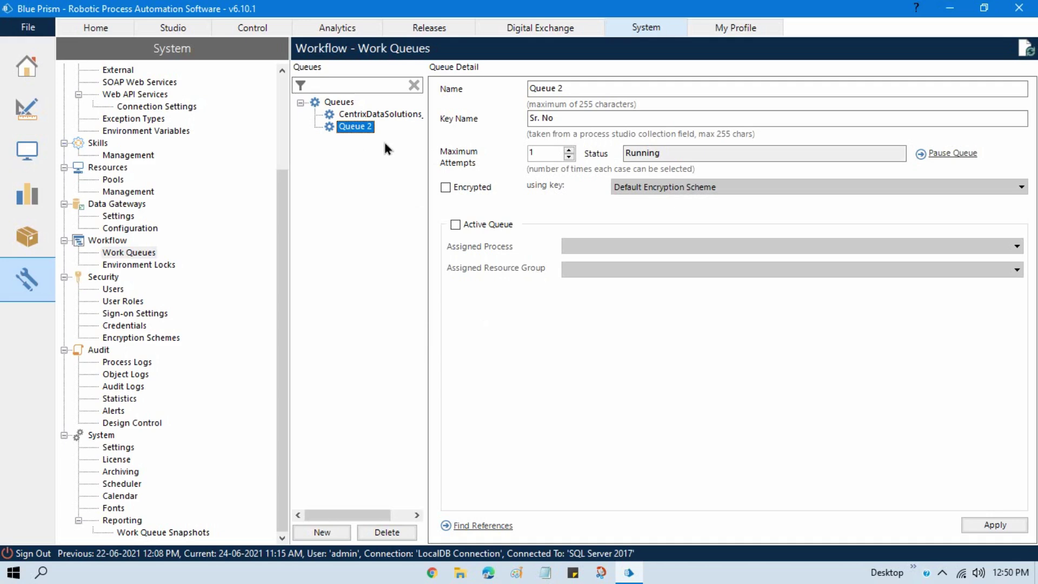
click(375, 114)
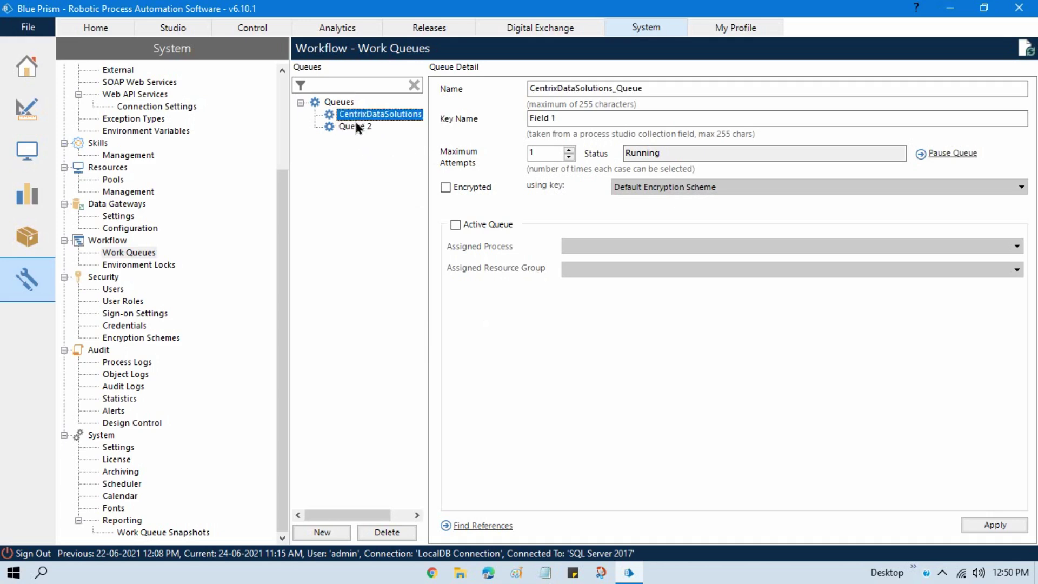
click(355, 127)
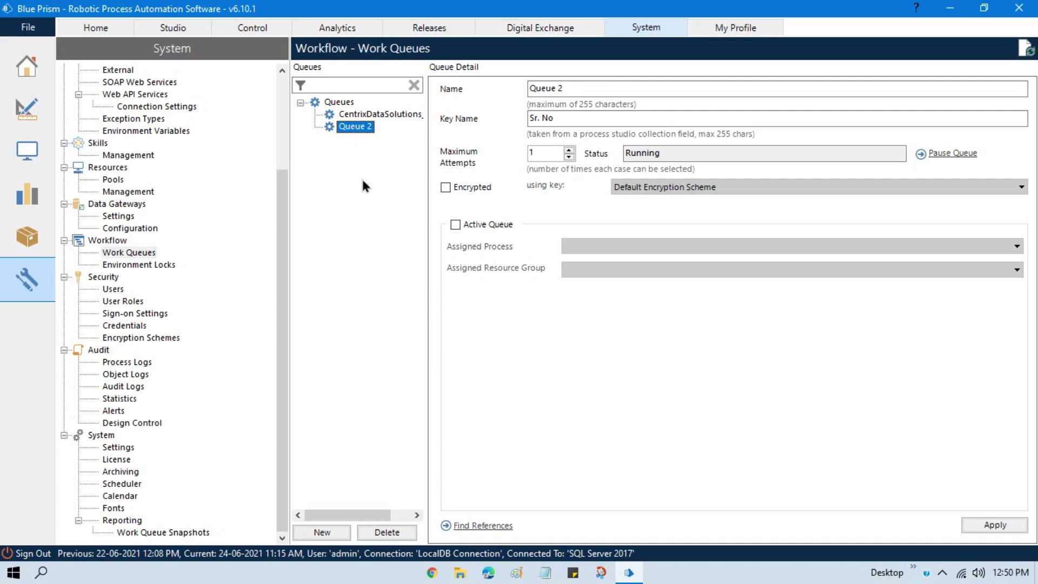